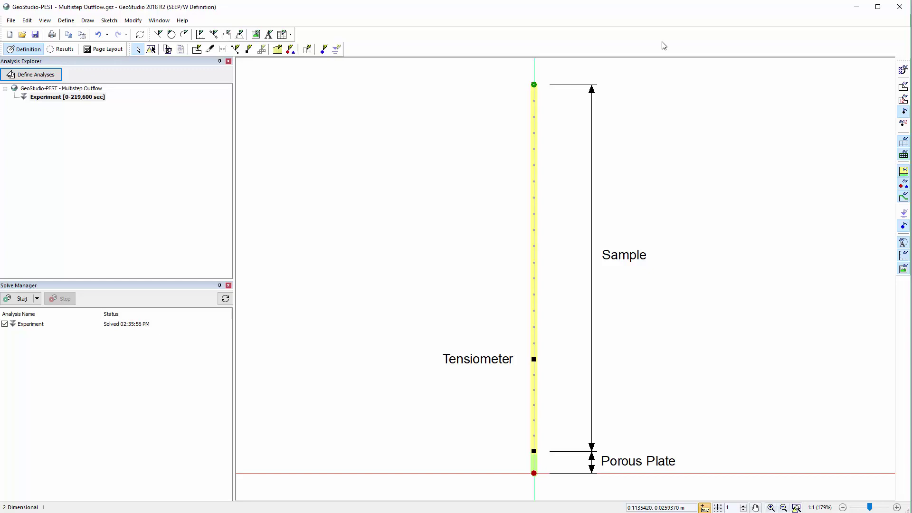
{"action": "left_click", "coordinate": [279, 50]}
{"action": "left_click", "coordinate": [349, 153]}
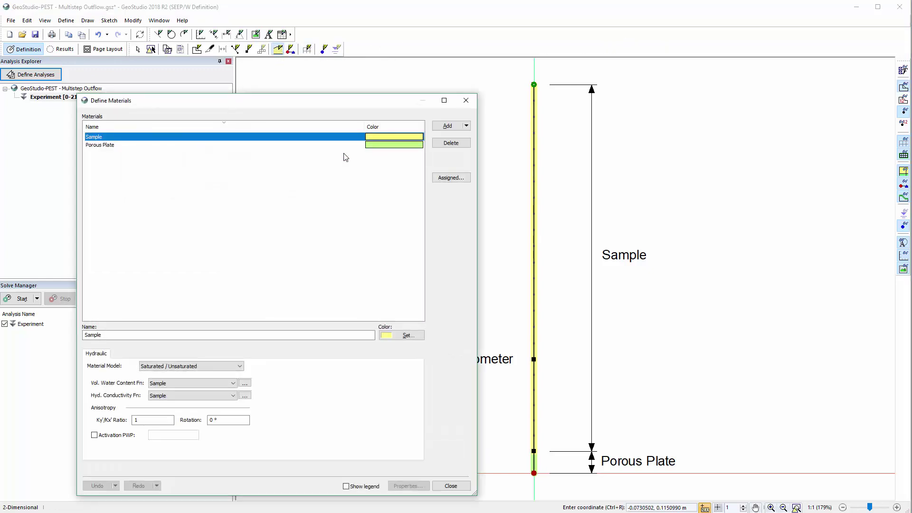
{"action": "left_click", "coordinate": [245, 384]}
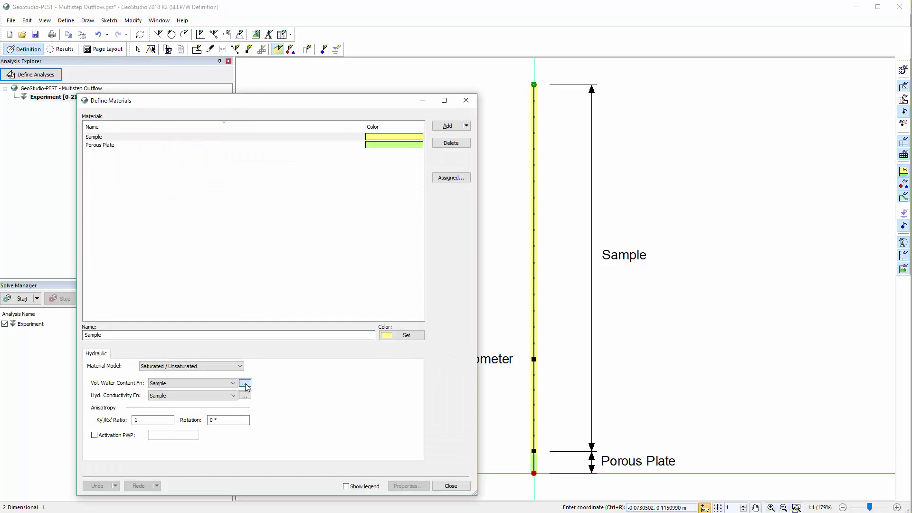
{"action": "left_click", "coordinate": [425, 409]}
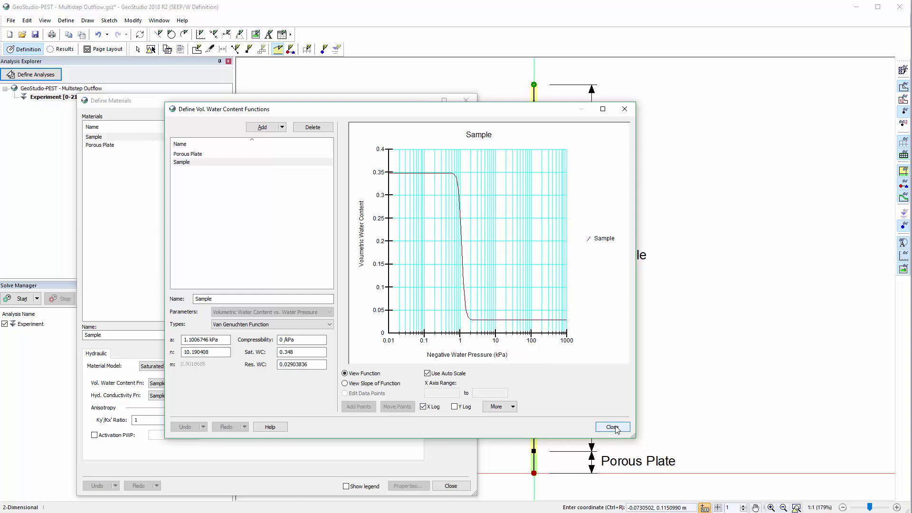
{"action": "left_click", "coordinate": [214, 156]}
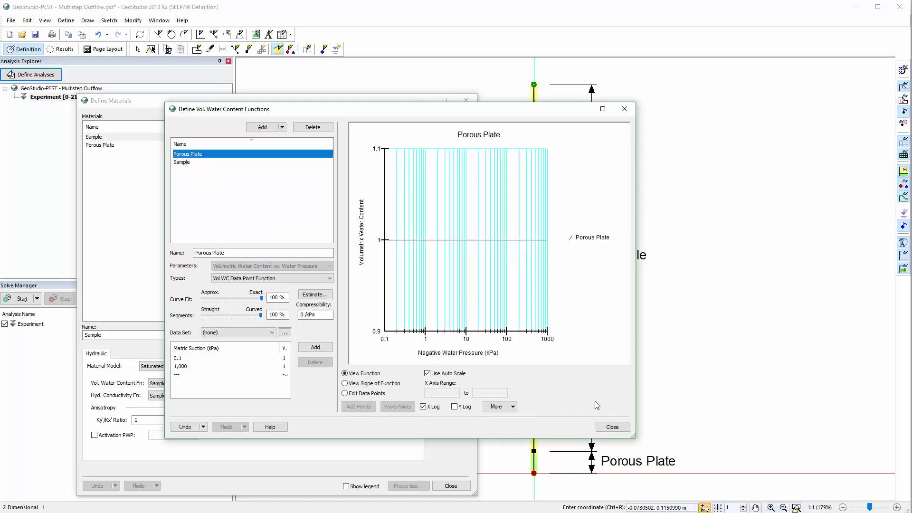
{"action": "left_click", "coordinate": [612, 427]}
{"action": "left_click", "coordinate": [245, 397]}
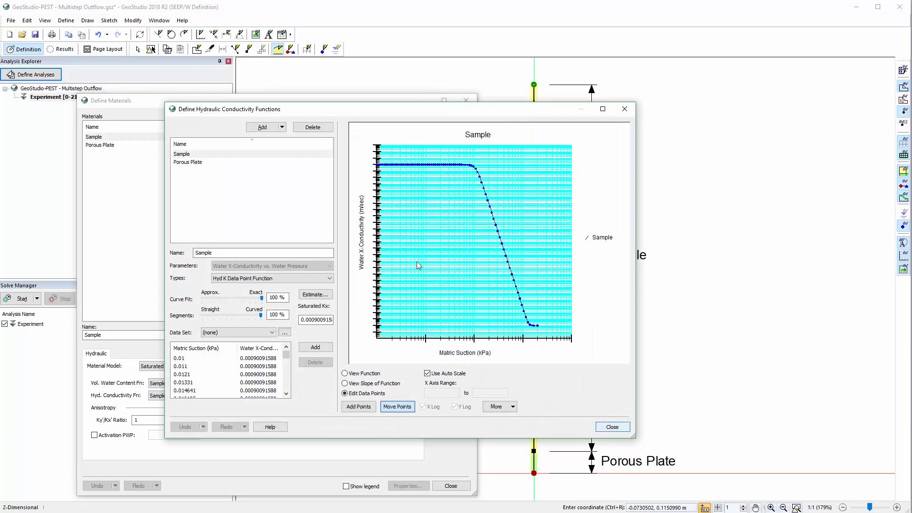
{"action": "left_click", "coordinate": [241, 164]}
{"action": "left_click", "coordinate": [612, 427]}
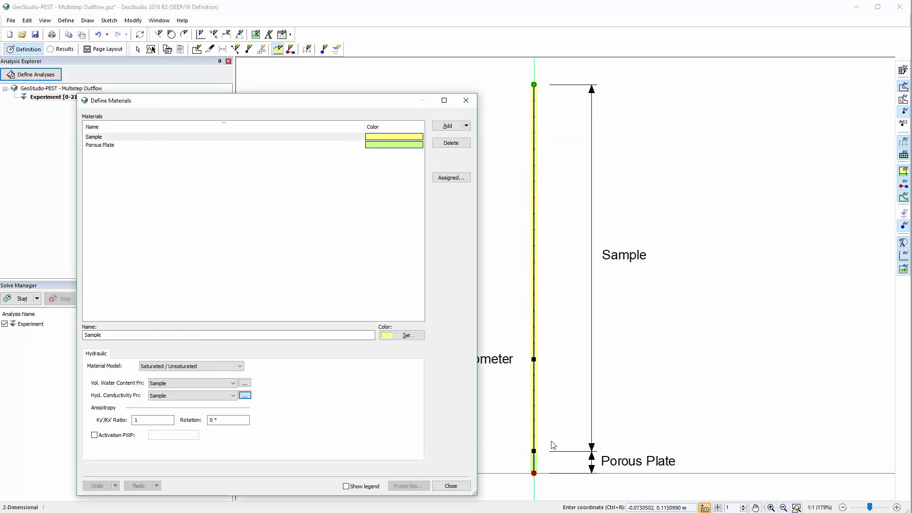
{"action": "left_click", "coordinate": [457, 484]}
{"action": "left_click", "coordinate": [361, 121]}
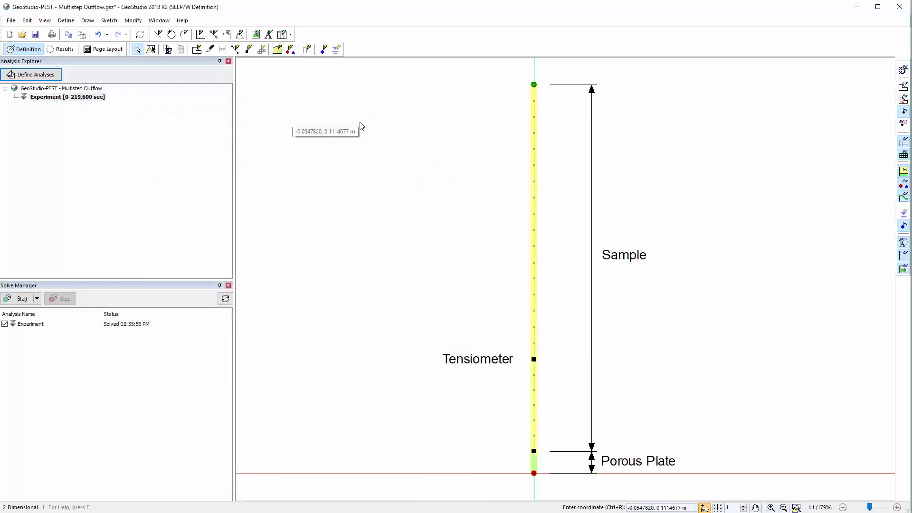
{"action": "left_click", "coordinate": [290, 49]}
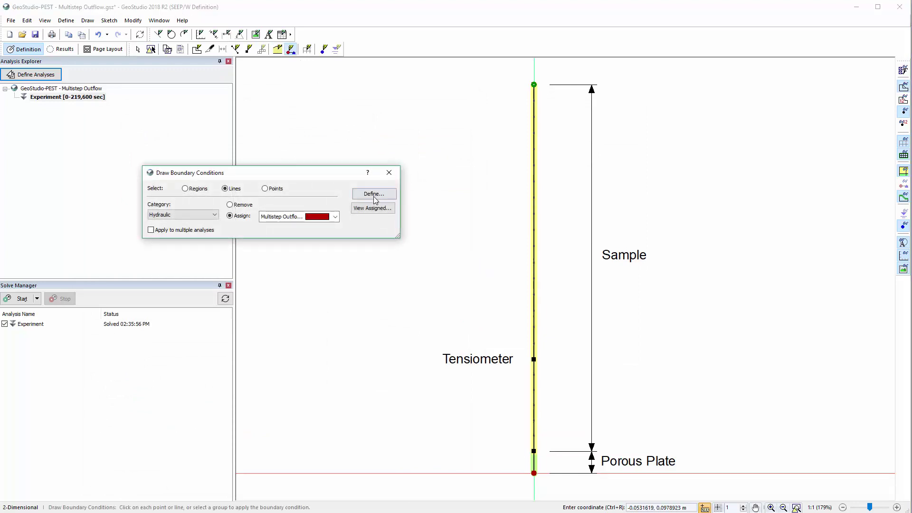
{"action": "left_click", "coordinate": [374, 194]}
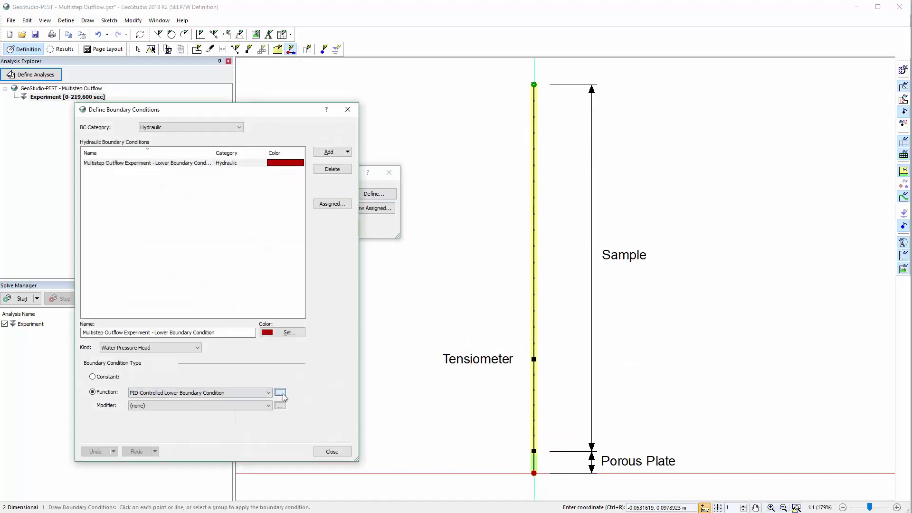
{"action": "left_click", "coordinate": [280, 393]}
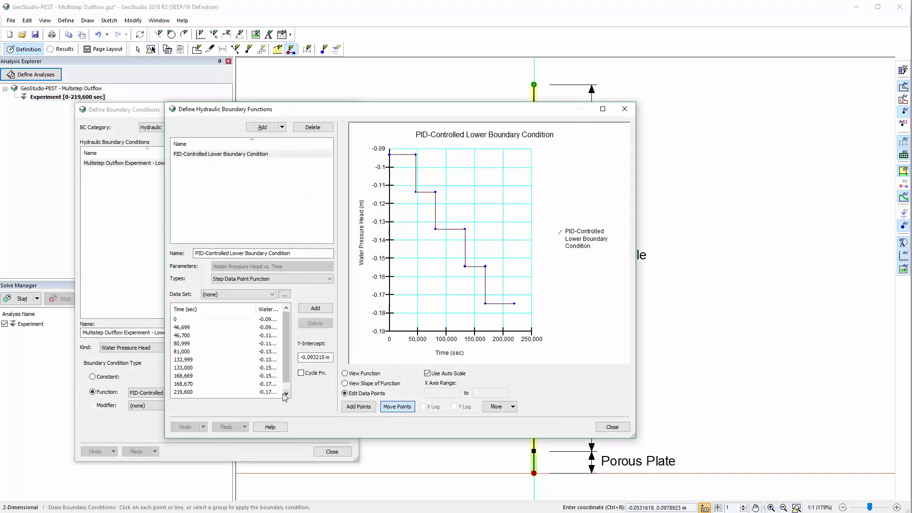
{"action": "left_click", "coordinate": [618, 430]}
{"action": "left_click", "coordinate": [341, 450]}
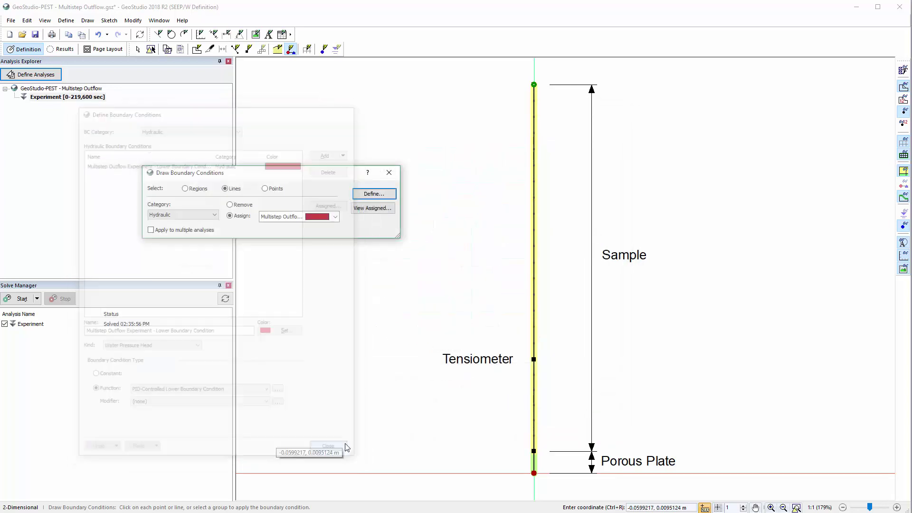
{"action": "left_click", "coordinate": [389, 173]}
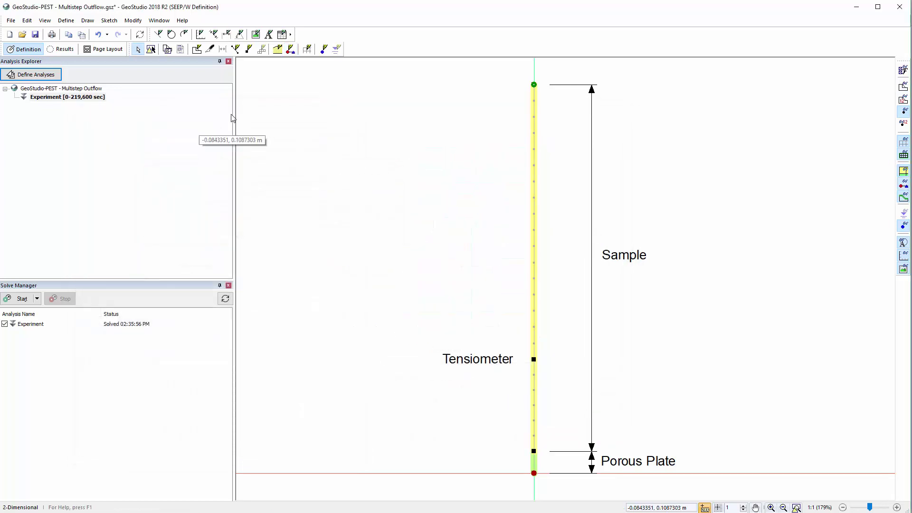
- Start Save As with the GeoStudio Uncompressed File (*.xml) file type
{"action": "left_click", "coordinate": [12, 21]}
{"action": "left_click", "coordinate": [42, 85]}
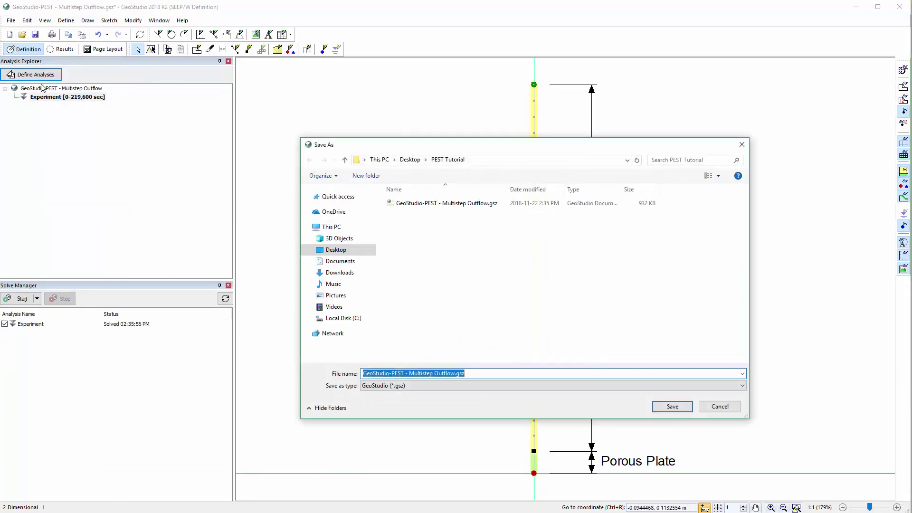
{"action": "left_click", "coordinate": [471, 385]}
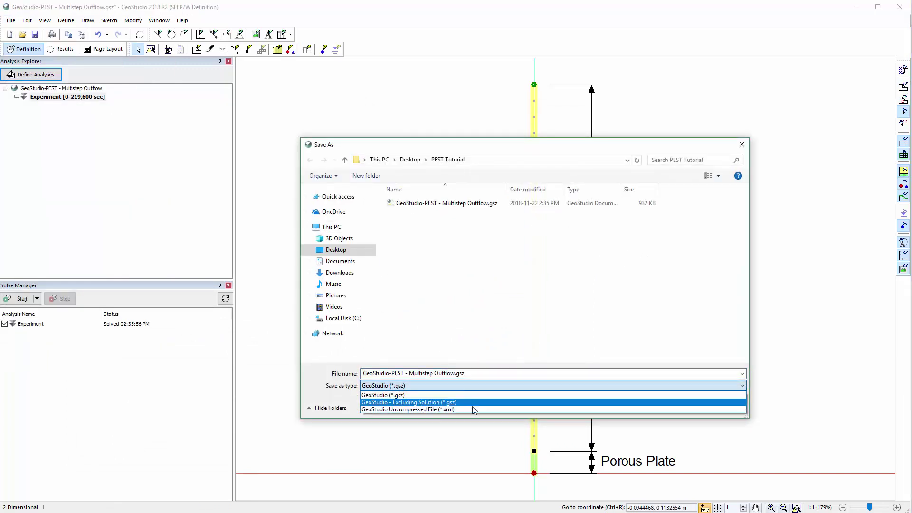
{"action": "left_click", "coordinate": [473, 409]}
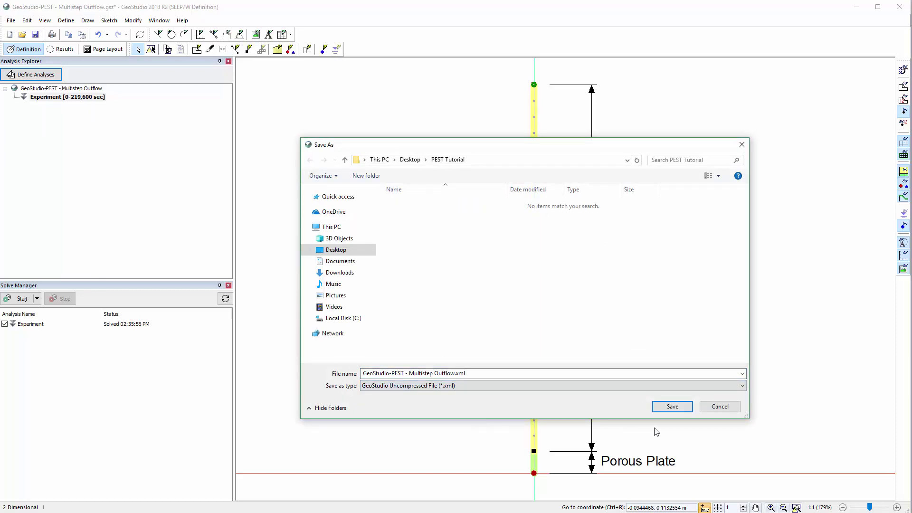
- Create a new MSO folder in PEST Tutorial and save the XML model inside it
{"action": "left_click", "coordinate": [673, 408]}
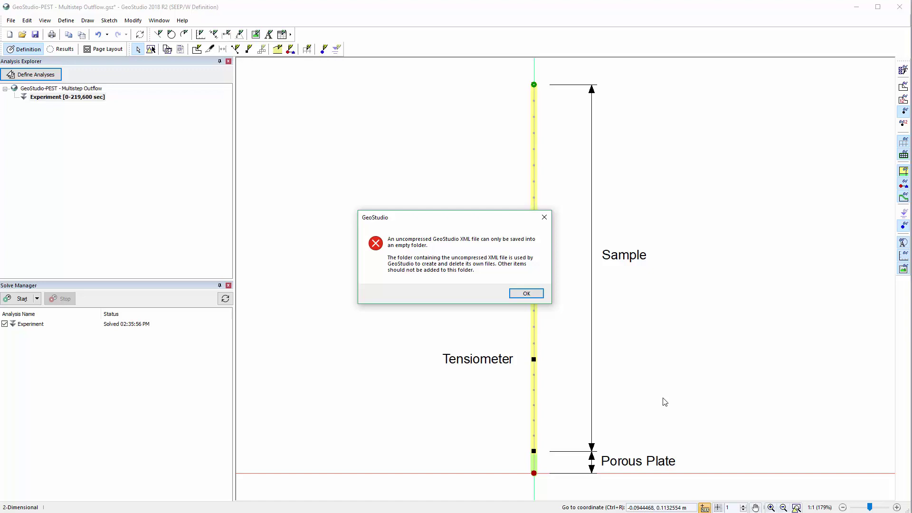
{"action": "left_click", "coordinate": [522, 294]}
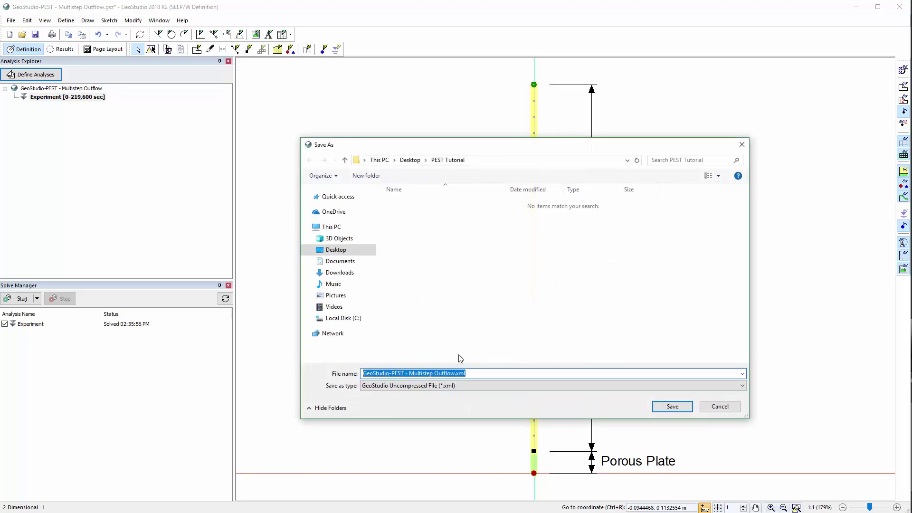
{"action": "left_click", "coordinate": [351, 179]}
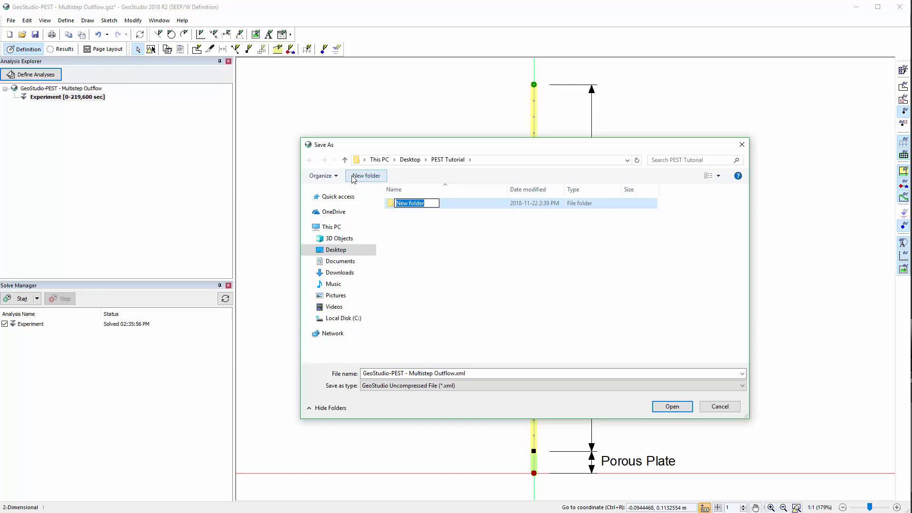
{"action": "type", "text": "MSO"}
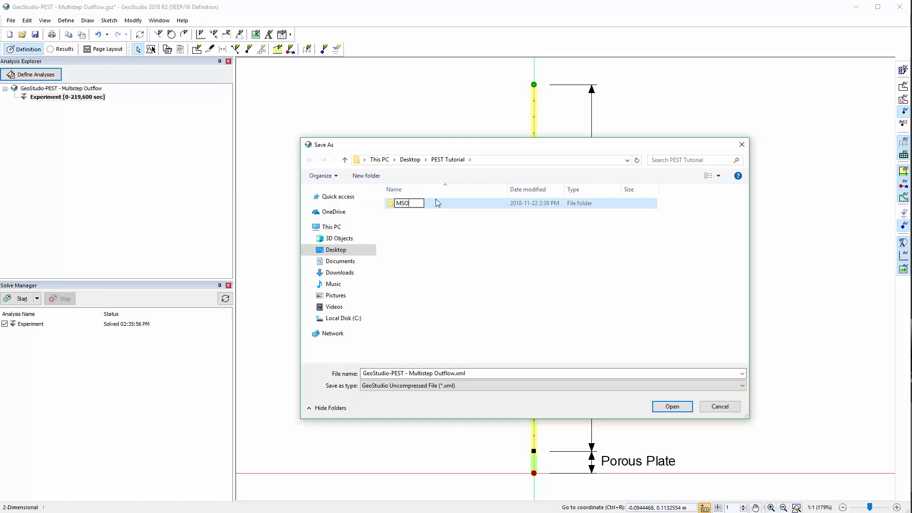
{"action": "double_click", "coordinate": [455, 207]}
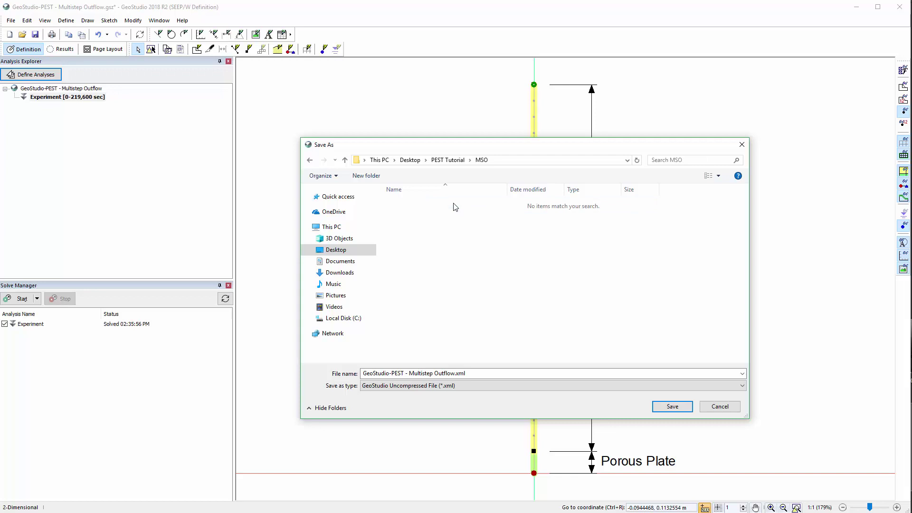
{"action": "left_click", "coordinate": [672, 406]}
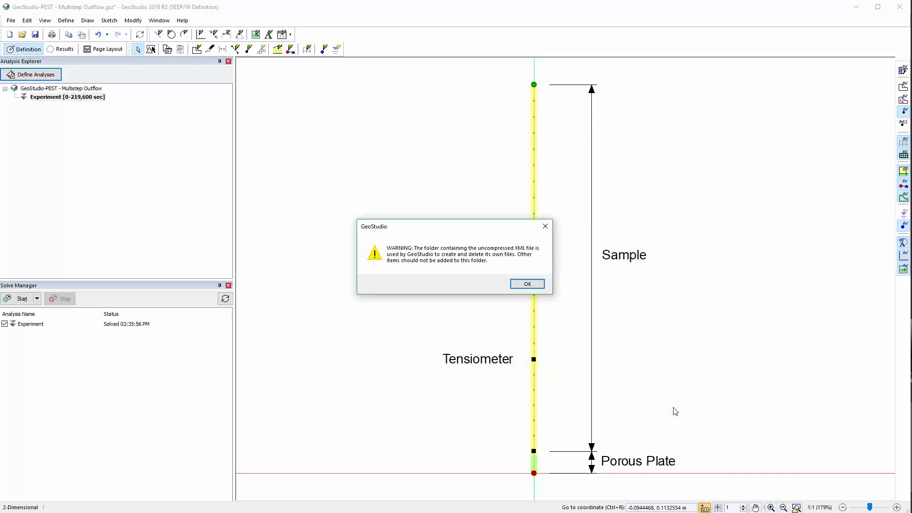
- Solve the Experiment analysis, view the Cumulative Outflow and Tensiometer pressure graphs, then close them
{"action": "left_click", "coordinate": [519, 284]}
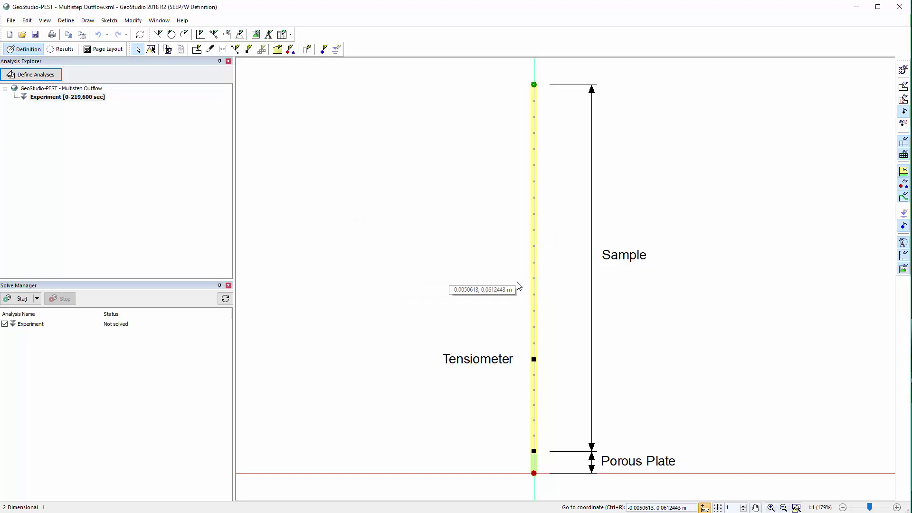
{"action": "left_click", "coordinate": [22, 299]}
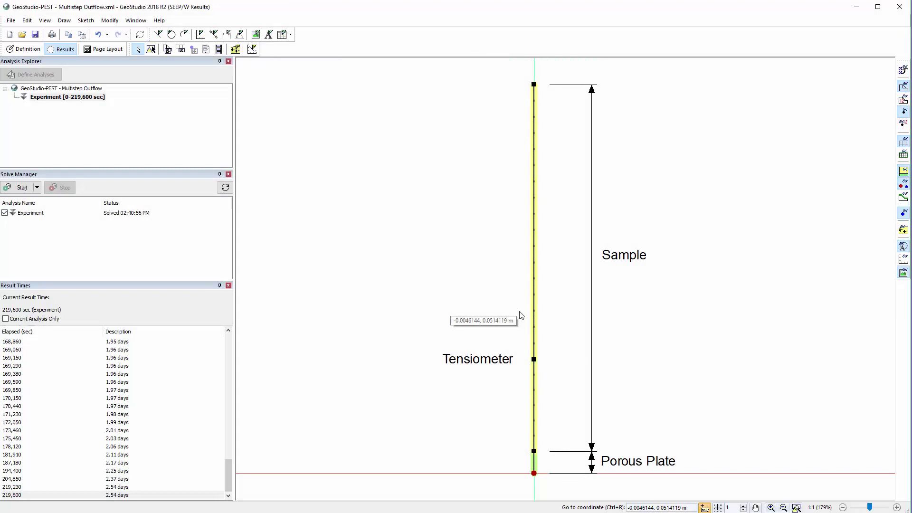
{"action": "left_click", "coordinate": [250, 51]}
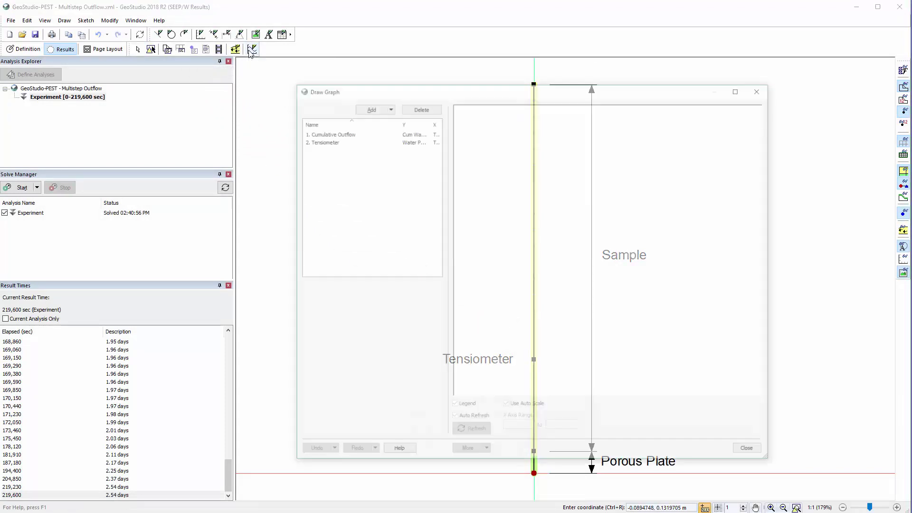
{"action": "left_click", "coordinate": [320, 133]}
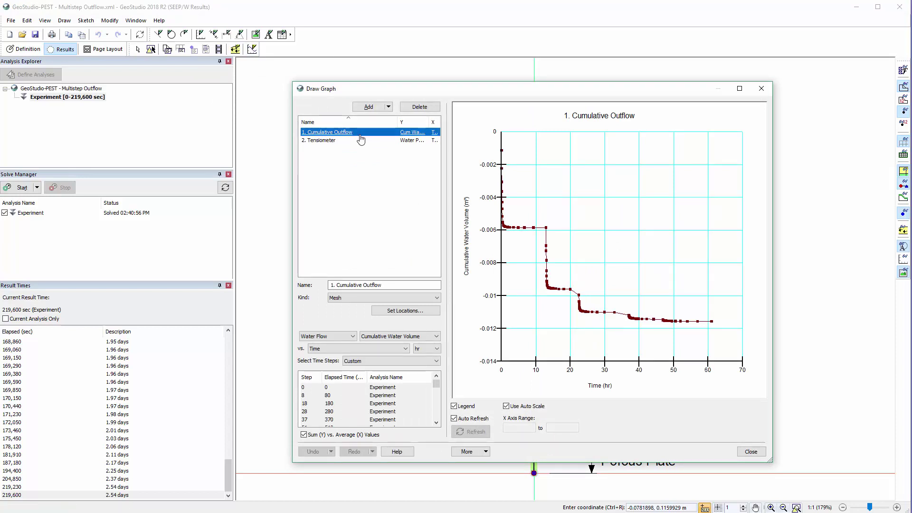
{"action": "left_click", "coordinate": [364, 141]}
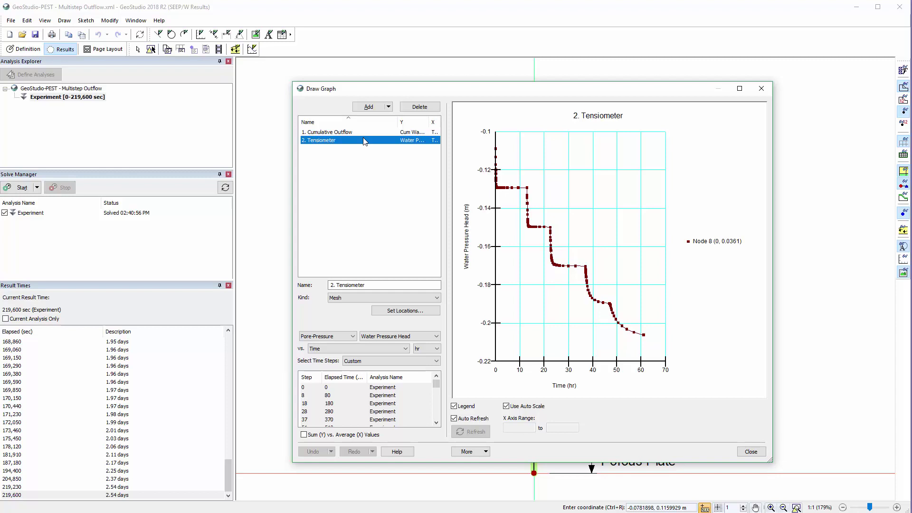
{"action": "left_click", "coordinate": [755, 453]}
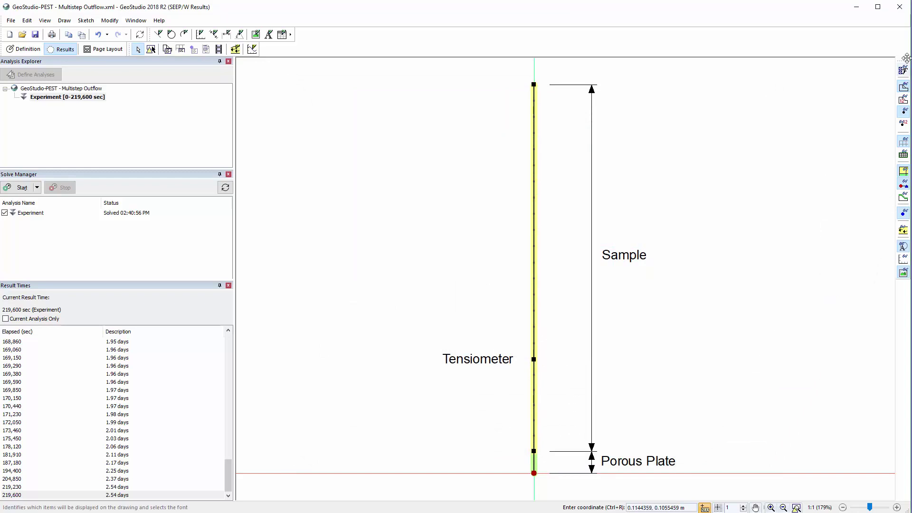
- Close GeoStudio, leaving the PEST Tutorial folder visible in File Explorer
{"action": "left_click", "coordinate": [900, 6]}
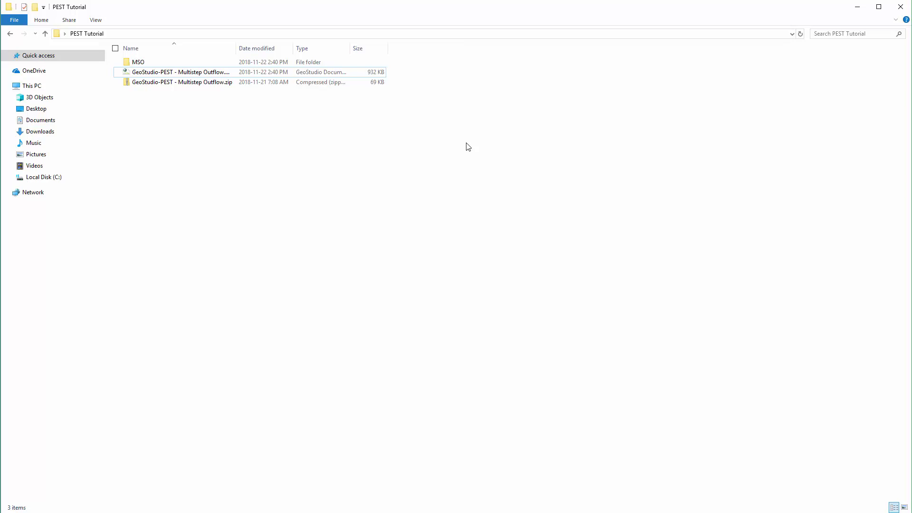
- Extract all of the Multistep Outflow zip straight into PEST Tutorial, removing the subfolder from the path
{"action": "left_click", "coordinate": [144, 85]}
{"action": "right_click", "coordinate": [150, 87]}
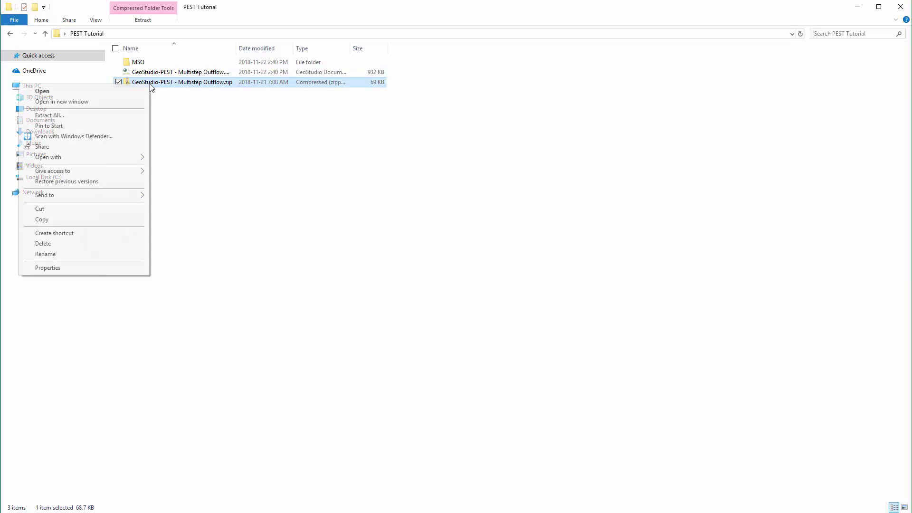
{"action": "left_click", "coordinate": [138, 115]}
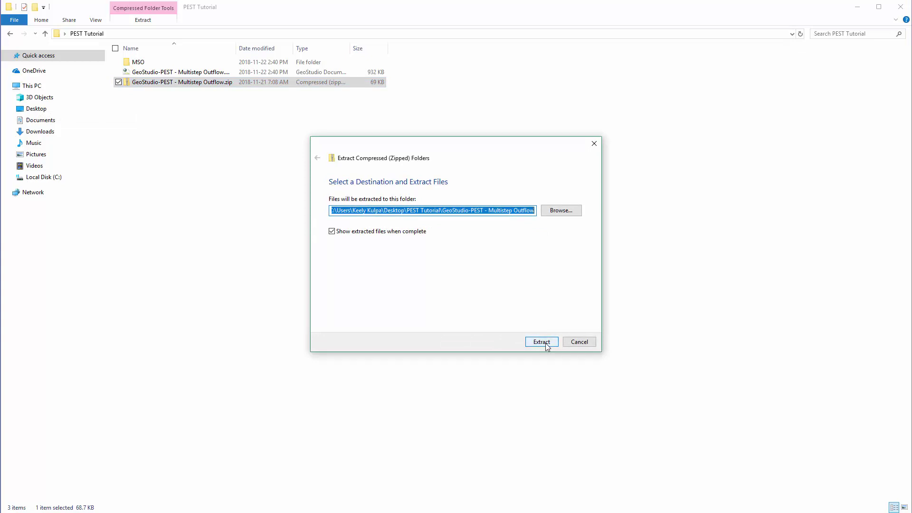
{"action": "left_click_drag", "start_coordinate": [442, 210], "coordinate": [545, 238]}
{"action": "key", "text": "BackSpace"}
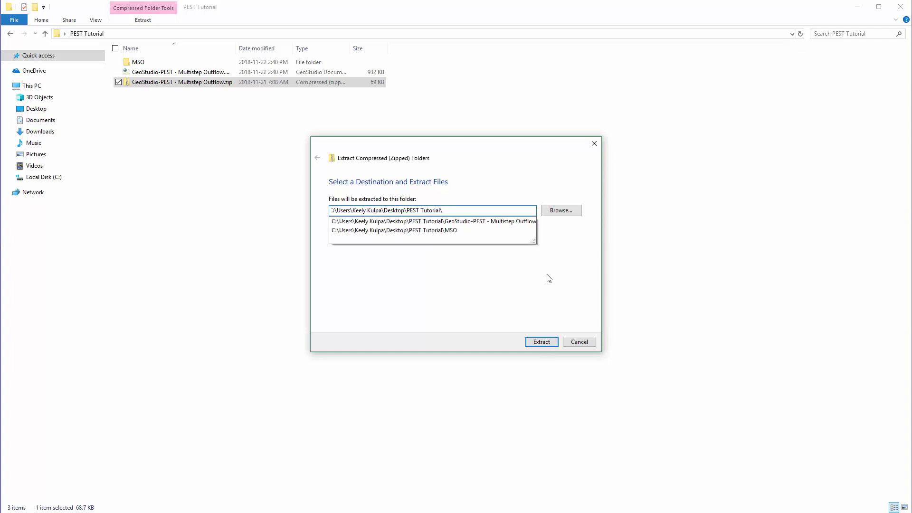
{"action": "left_click", "coordinate": [550, 341]}
{"action": "left_click", "coordinate": [549, 341]}
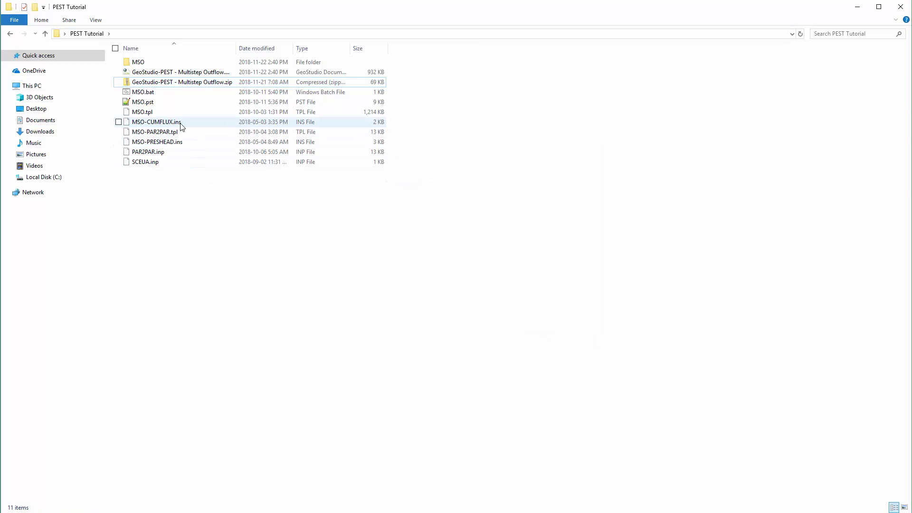
{"action": "double_click", "coordinate": [174, 67]}
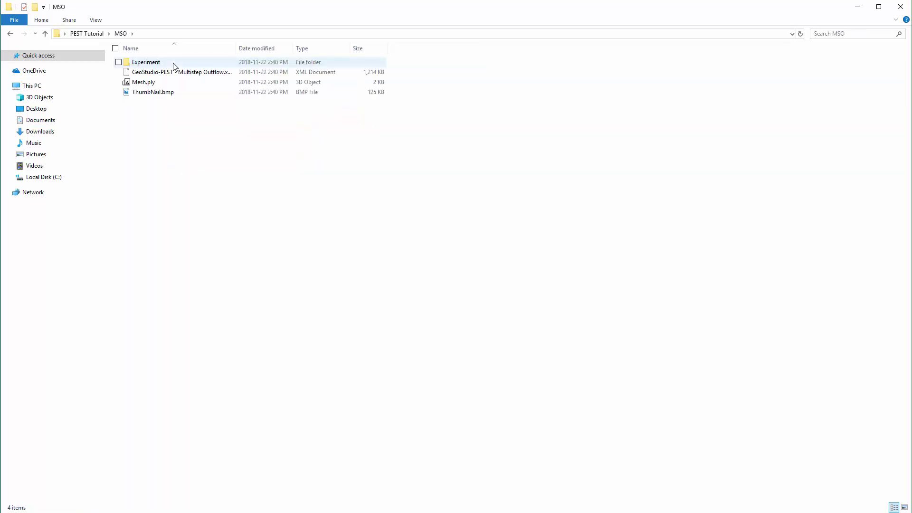
{"action": "double_click", "coordinate": [206, 66]}
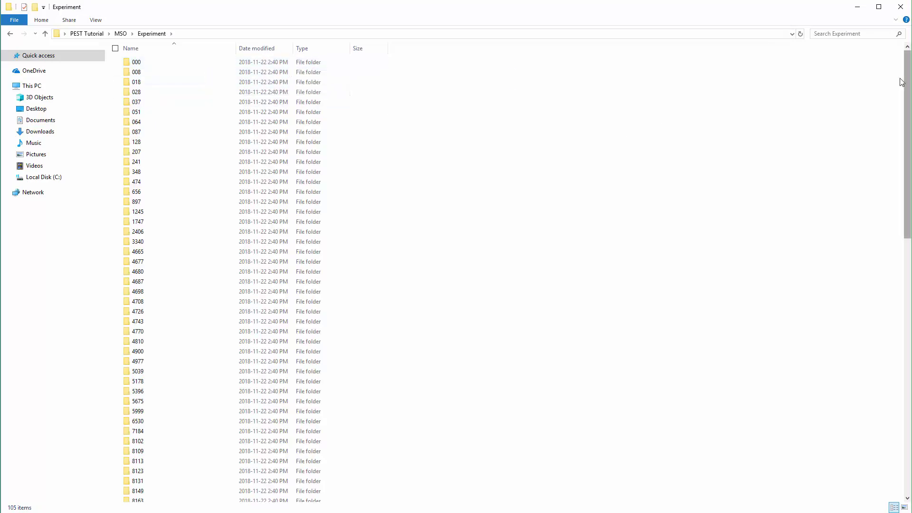
{"action": "left_click_drag", "start_coordinate": [907, 77], "coordinate": [896, 352]}
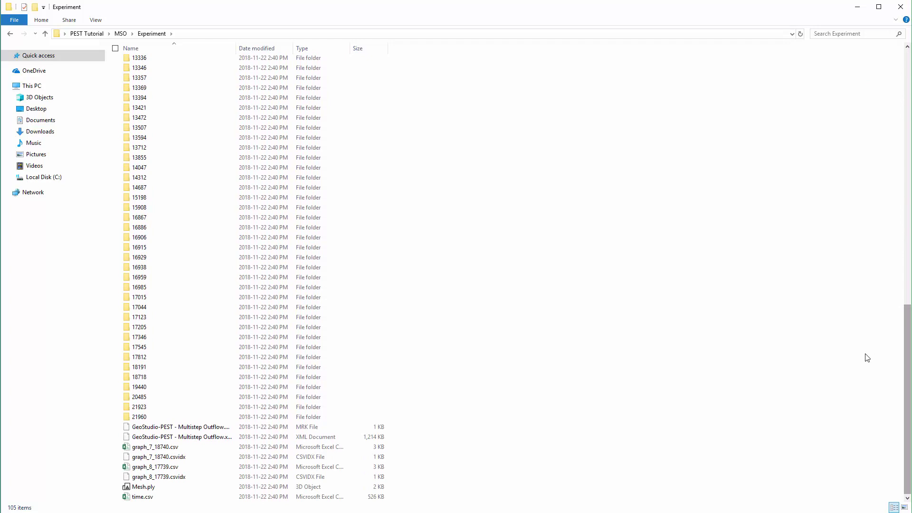
{"action": "left_click", "coordinate": [186, 453]}
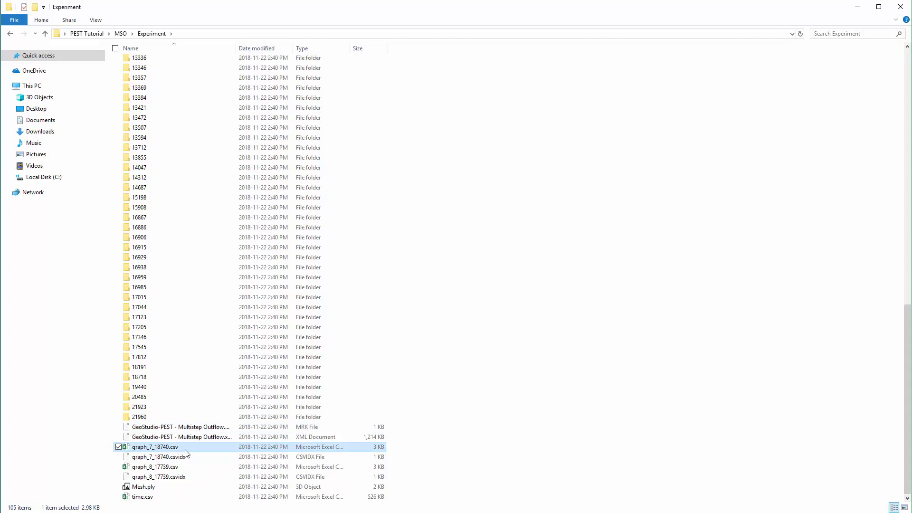
{"action": "left_click", "coordinate": [189, 469]}
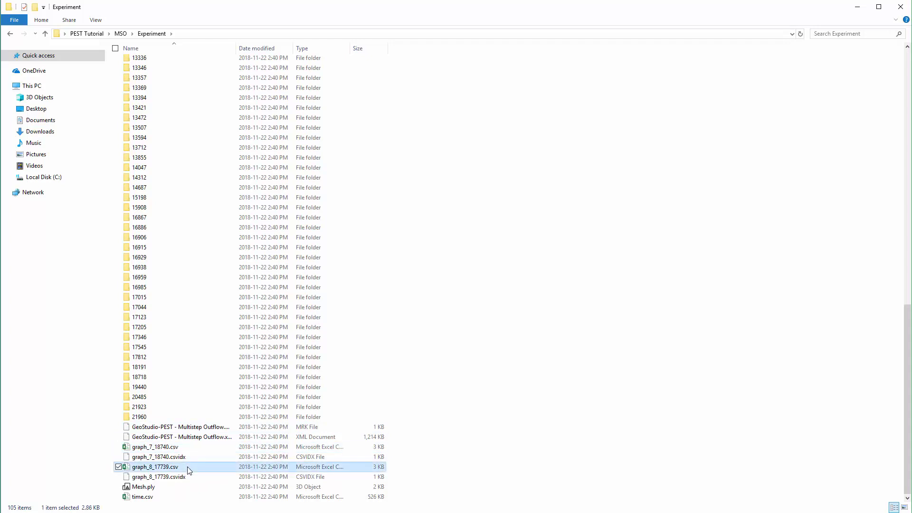
{"action": "left_click", "coordinate": [121, 34]}
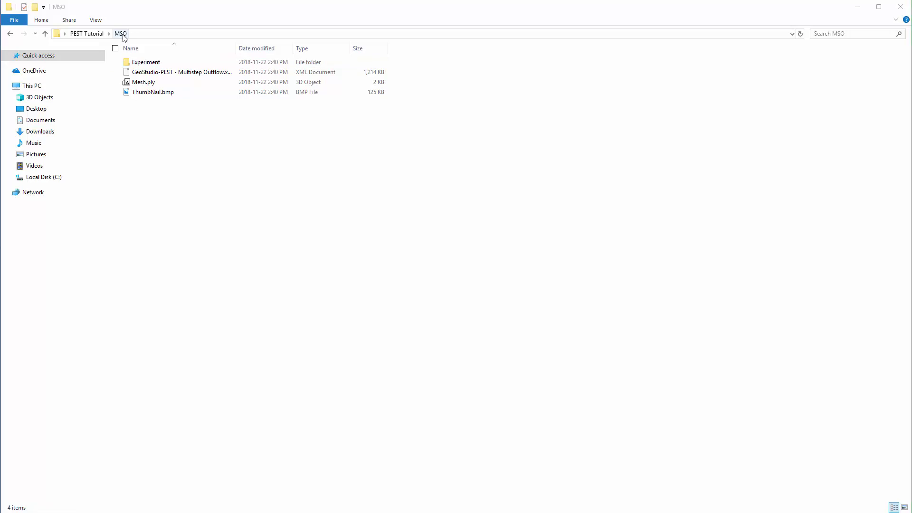
{"action": "left_click", "coordinate": [97, 34]}
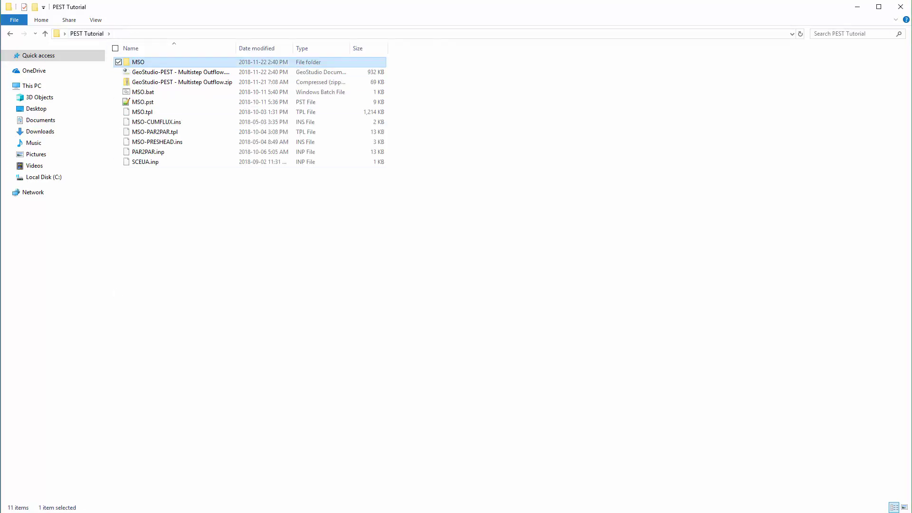
- Download pest15.zip from the 'PC version of PEST' link in Edge and open it
{"action": "key", "text": "alt+Tab"}
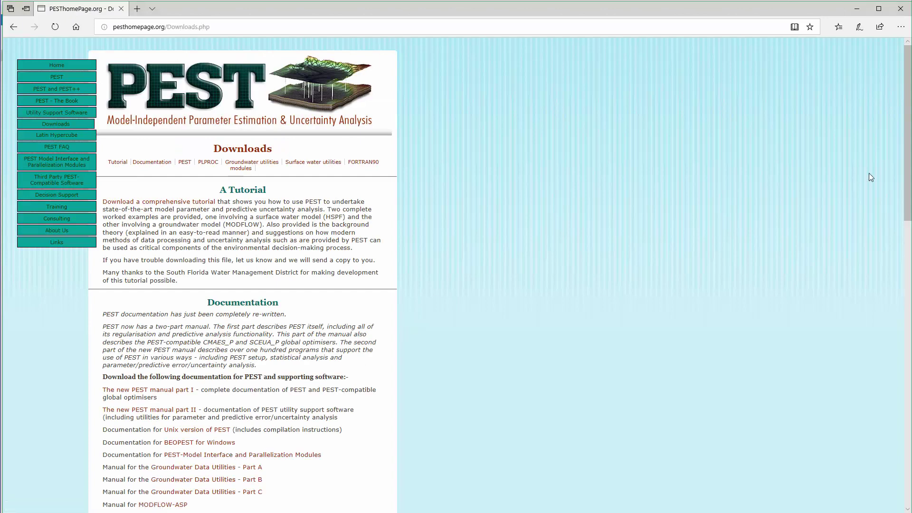
{"action": "left_click_drag", "start_coordinate": [904, 140], "coordinate": [896, 341]}
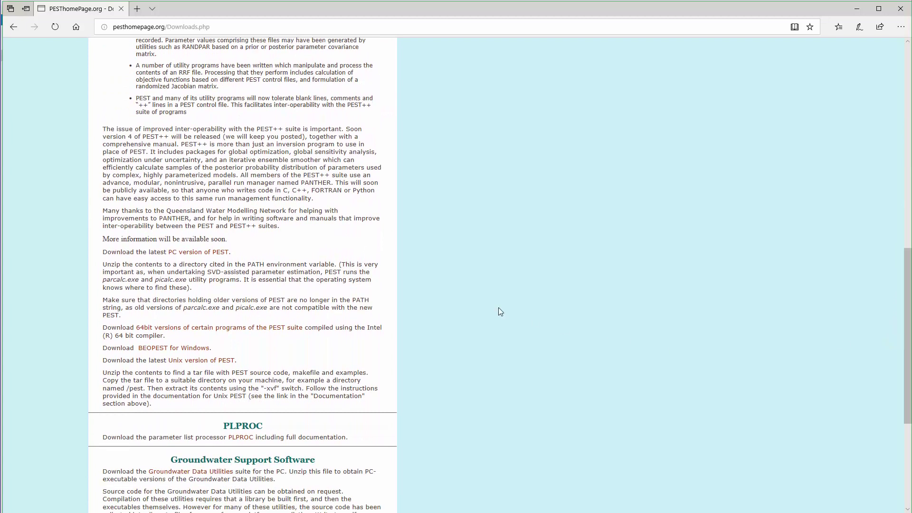
{"action": "left_click", "coordinate": [213, 256]}
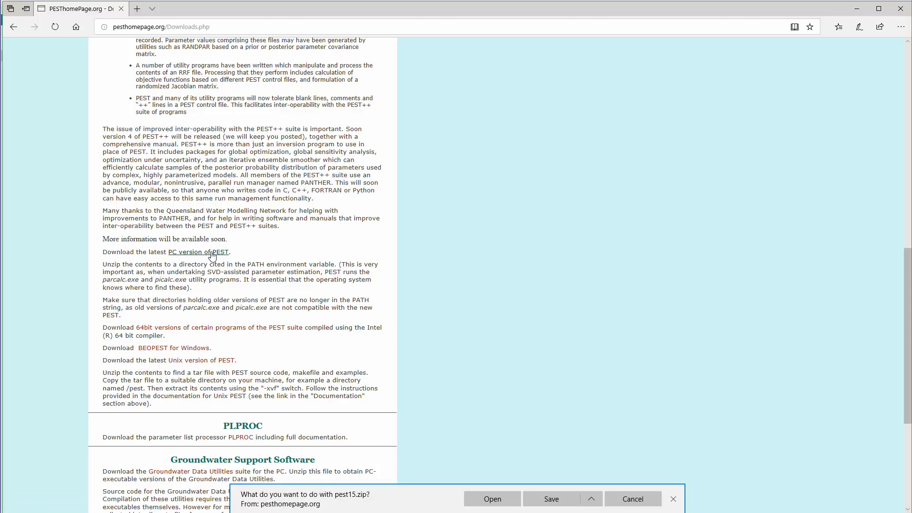
{"action": "left_click", "coordinate": [493, 499]}
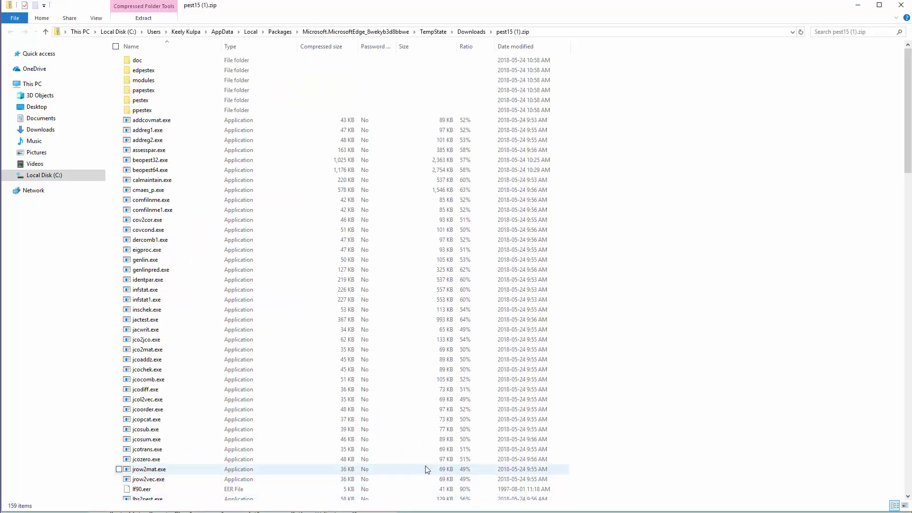
- Copy inschek, par2par, pestchek, sceua_p and tempchek executables from pest15.zip into PEST Tutorial
{"action": "left_click", "coordinate": [182, 314]}
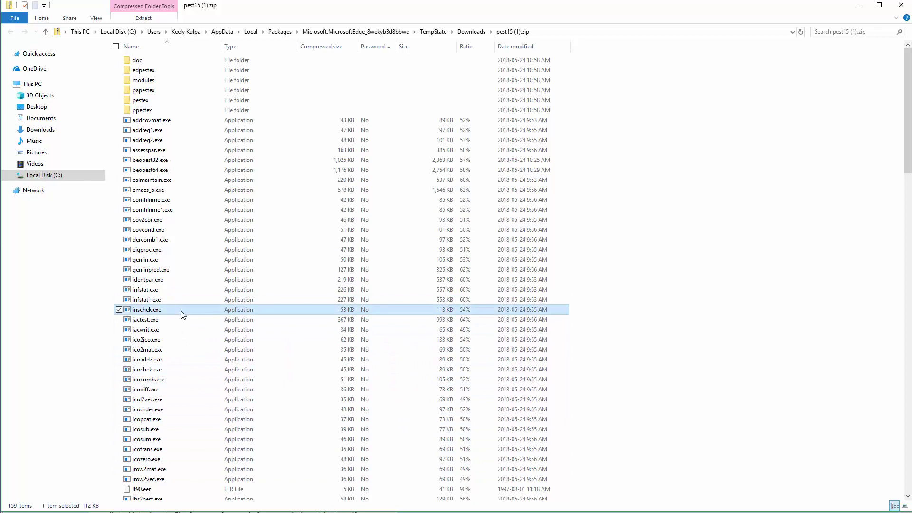
{"action": "left_click_drag", "start_coordinate": [907, 144], "coordinate": [901, 297]}
{"action": "left_click", "coordinate": [144, 224], "text": "ctrl"}
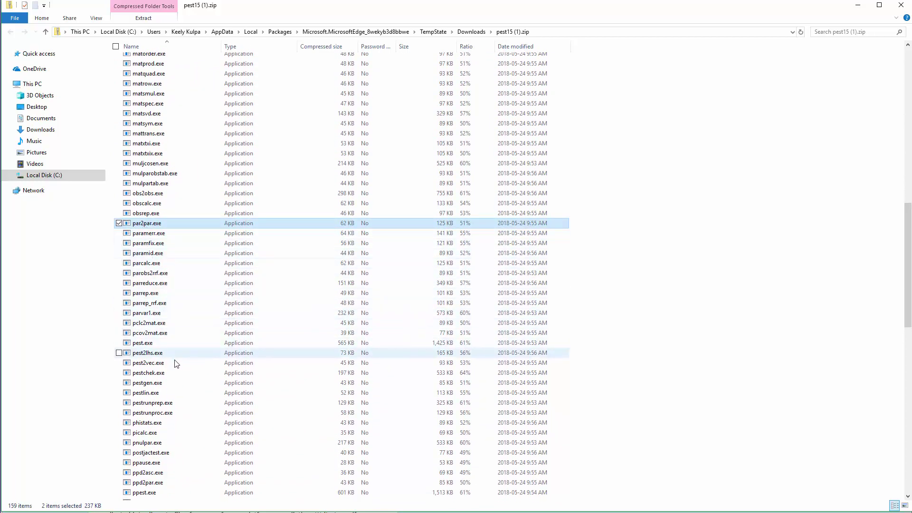
{"action": "left_click", "coordinate": [177, 377], "text": "ctrl"}
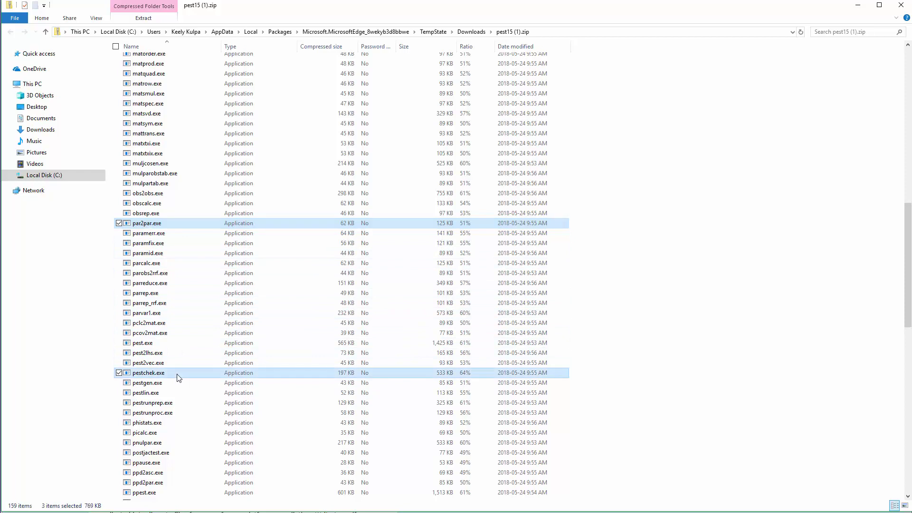
{"action": "left_click_drag", "start_coordinate": [908, 251], "coordinate": [908, 418]}
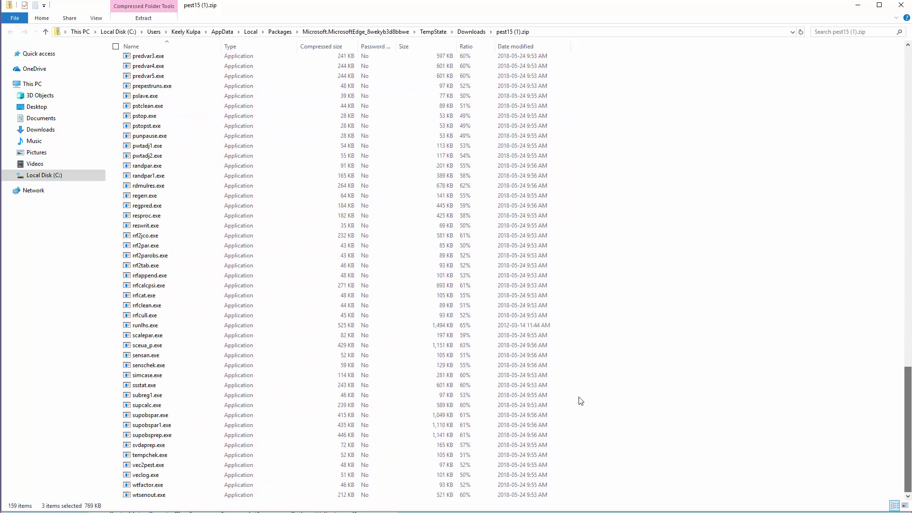
{"action": "left_click", "coordinate": [211, 346], "text": "ctrl"}
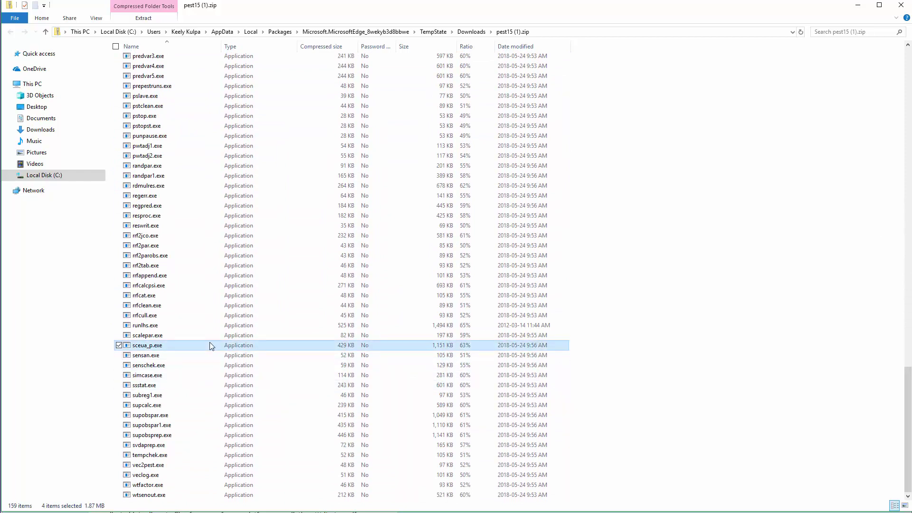
{"action": "left_click", "coordinate": [204, 456], "text": "ctrl"}
{"action": "right_click", "coordinate": [201, 455]}
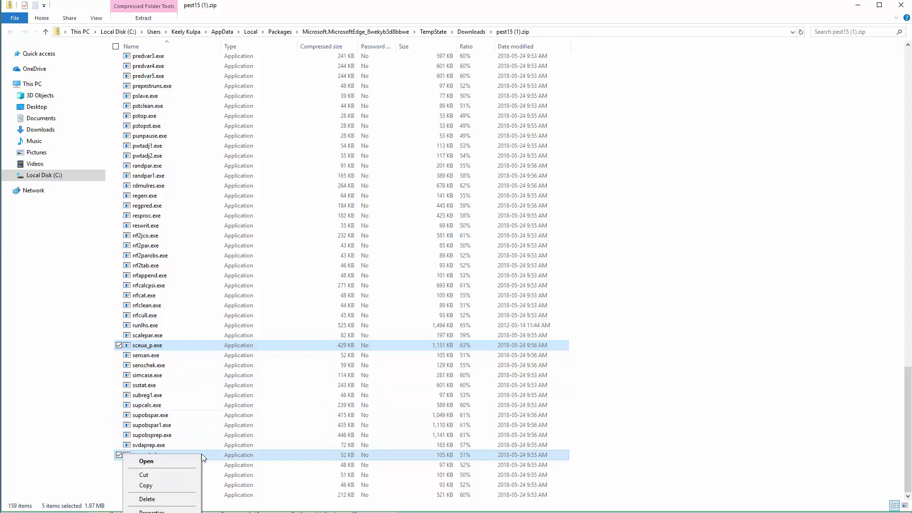
{"action": "left_click", "coordinate": [197, 481]}
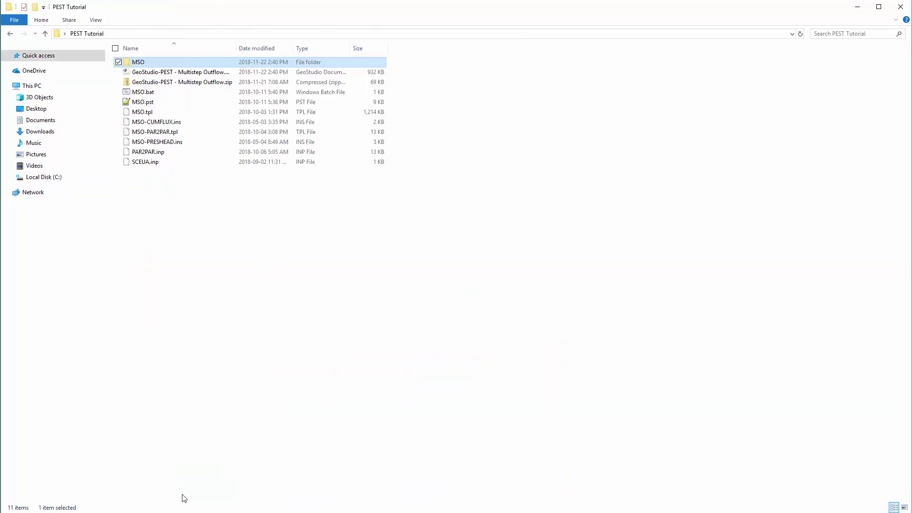
{"action": "right_click", "coordinate": [159, 193]}
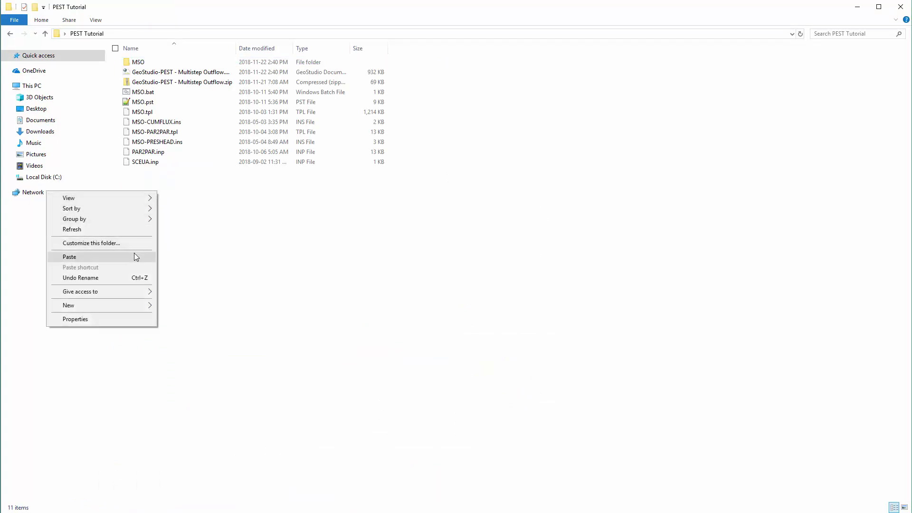
{"action": "left_click", "coordinate": [134, 254]}
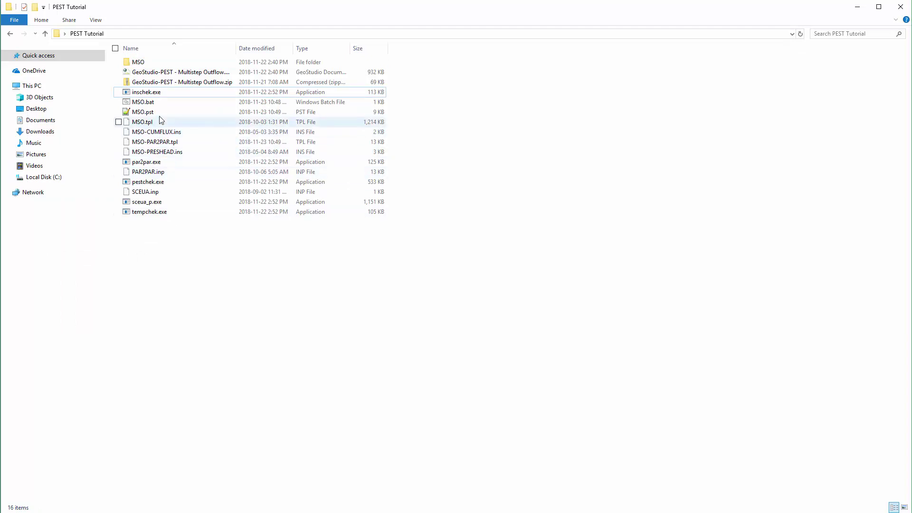
- Open MSO.bat in Notepad, listing All Files in the PEST Tutorial folder
{"action": "left_click", "coordinate": [160, 103]}
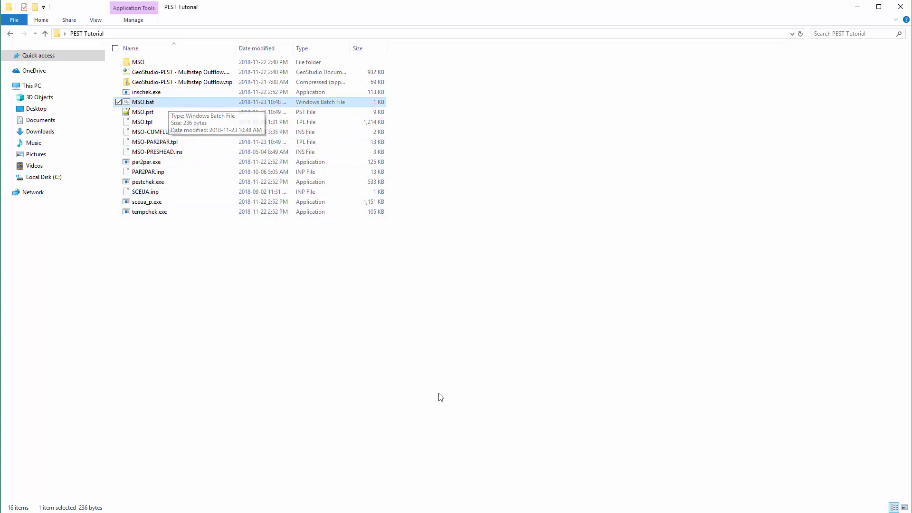
{"action": "left_click", "coordinate": [500, 512]}
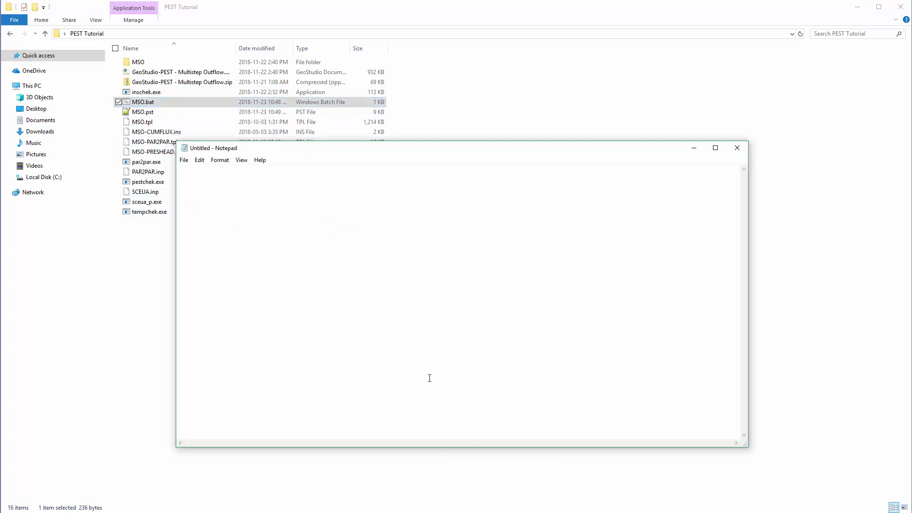
{"action": "left_click", "coordinate": [184, 160]}
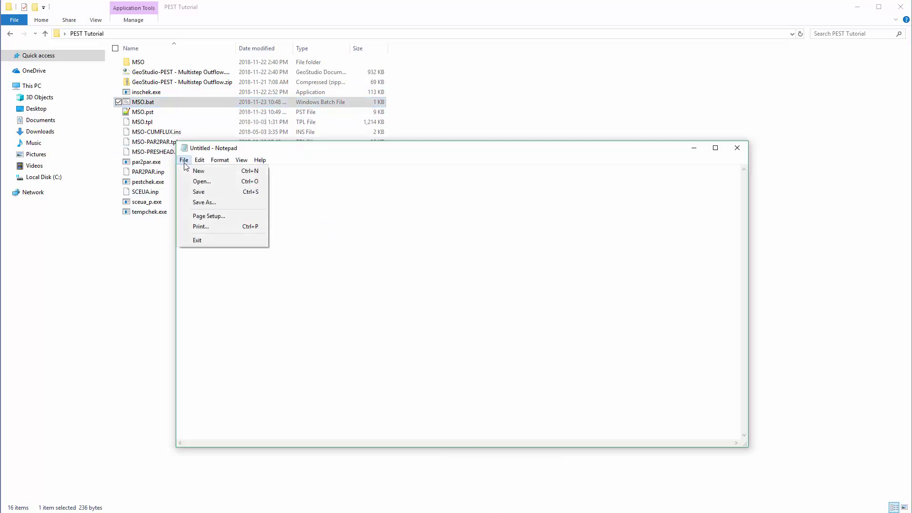
{"action": "left_click", "coordinate": [228, 181]}
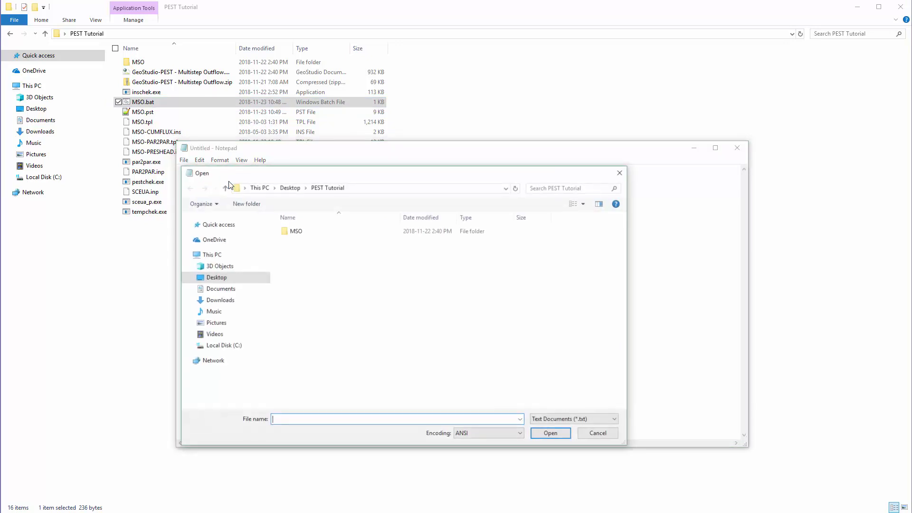
{"action": "left_click", "coordinate": [588, 420]}
{"action": "left_click", "coordinate": [583, 436]}
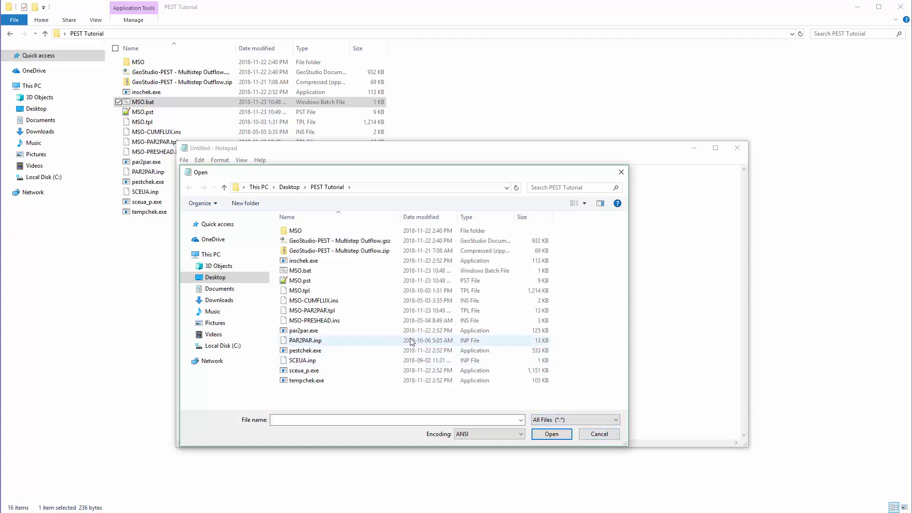
{"action": "left_click", "coordinate": [324, 275]}
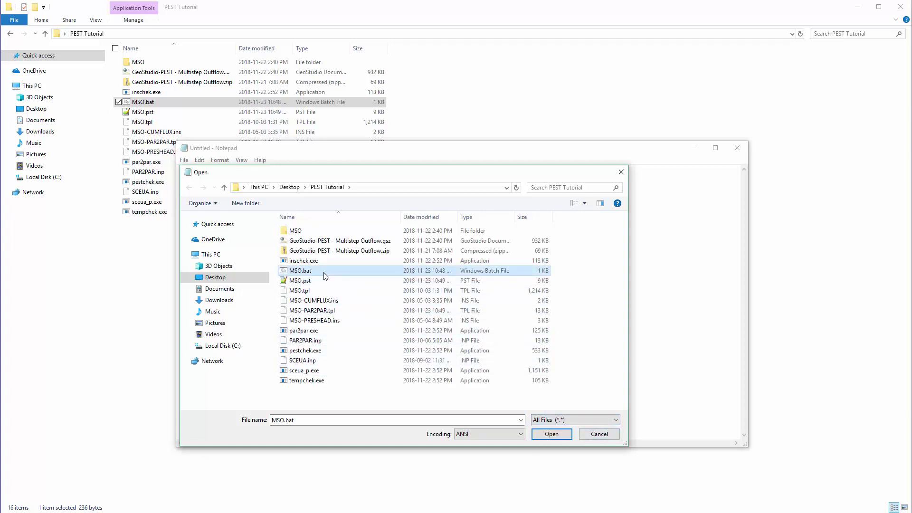
{"action": "left_click", "coordinate": [551, 434]}
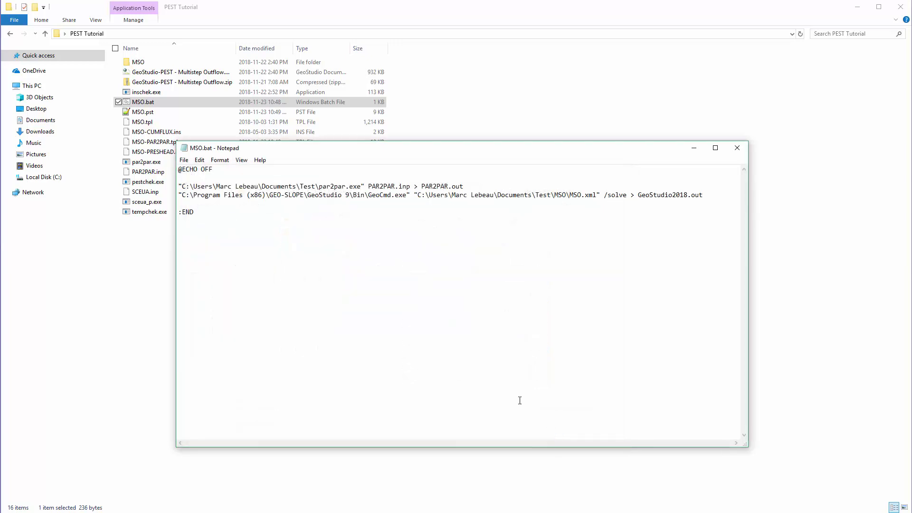
- Copy the PEST Tutorial folder path from the File Explorer address bar
{"action": "left_click", "coordinate": [300, 11]}
{"action": "left_click", "coordinate": [270, 34]}
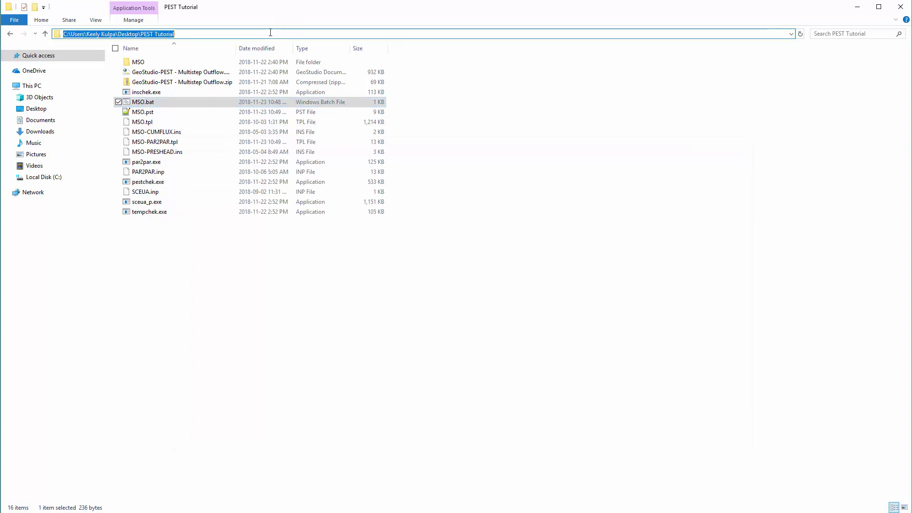
{"action": "left_click_drag", "start_coordinate": [70, 34], "coordinate": [200, 37]}
{"action": "right_click", "coordinate": [200, 37]}
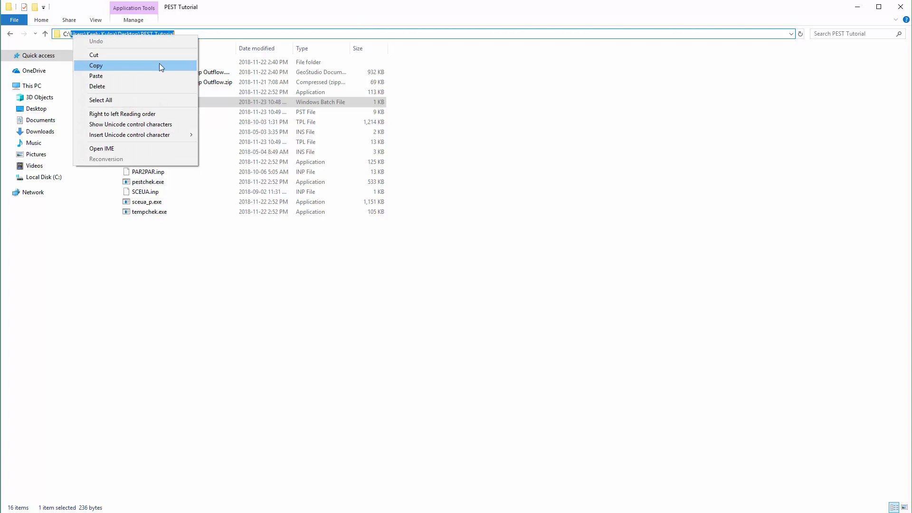
{"action": "left_click", "coordinate": [159, 64]}
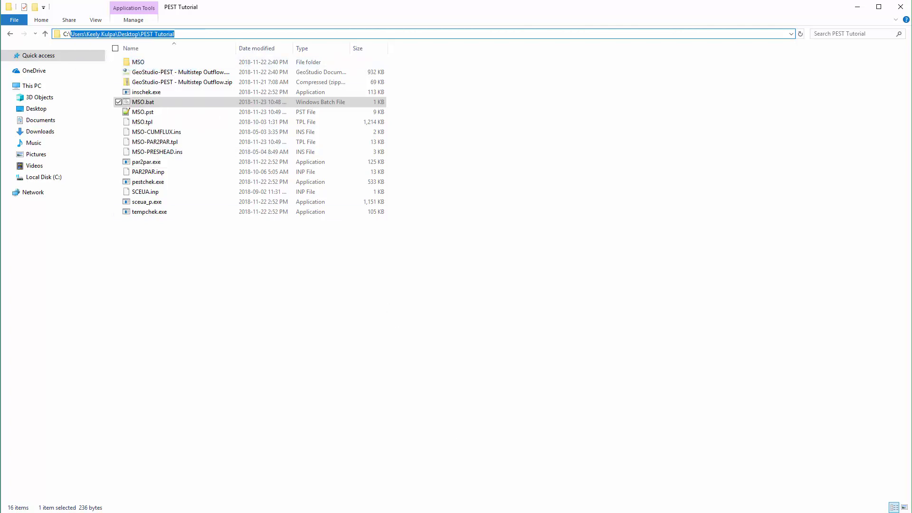
- Paste the local path over the old folder paths in the par2par and MSO.xml lines
{"action": "left_click", "coordinate": [492, 510]}
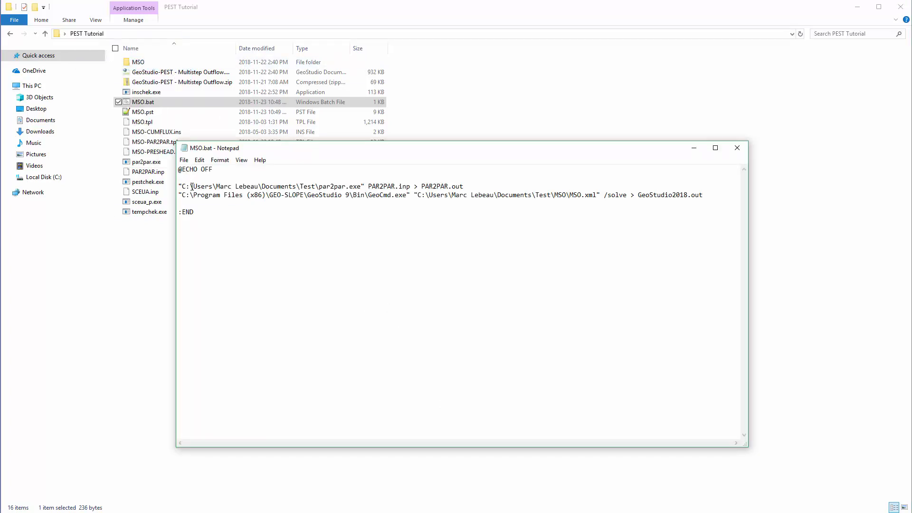
{"action": "left_click_drag", "start_coordinate": [207, 187], "coordinate": [314, 186]}
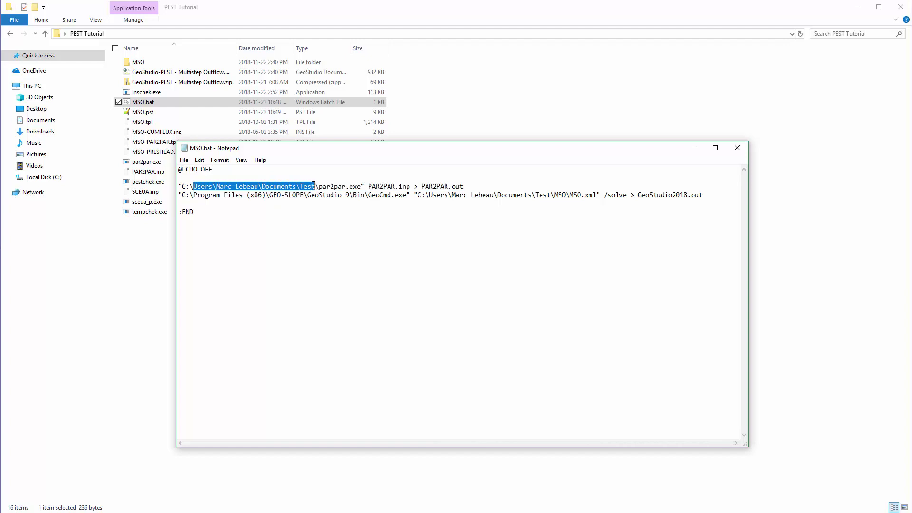
{"action": "right_click", "coordinate": [313, 186]}
{"action": "left_click", "coordinate": [290, 227]}
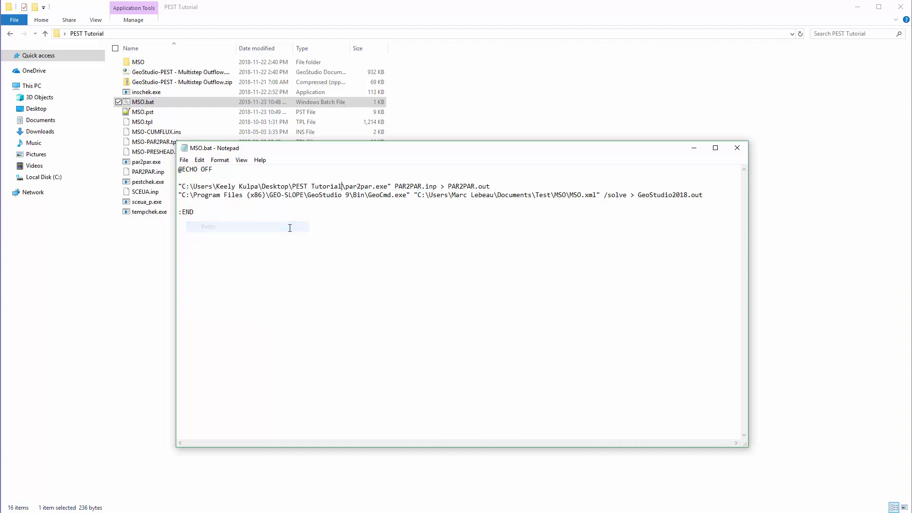
{"action": "left_click_drag", "start_coordinate": [429, 194], "coordinate": [548, 195]}
{"action": "right_click", "coordinate": [424, 195]}
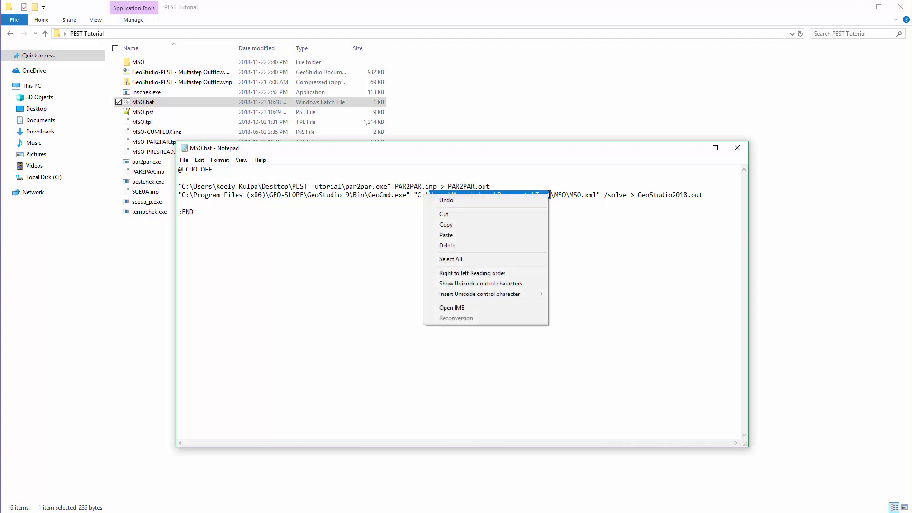
{"action": "left_click", "coordinate": [526, 236]}
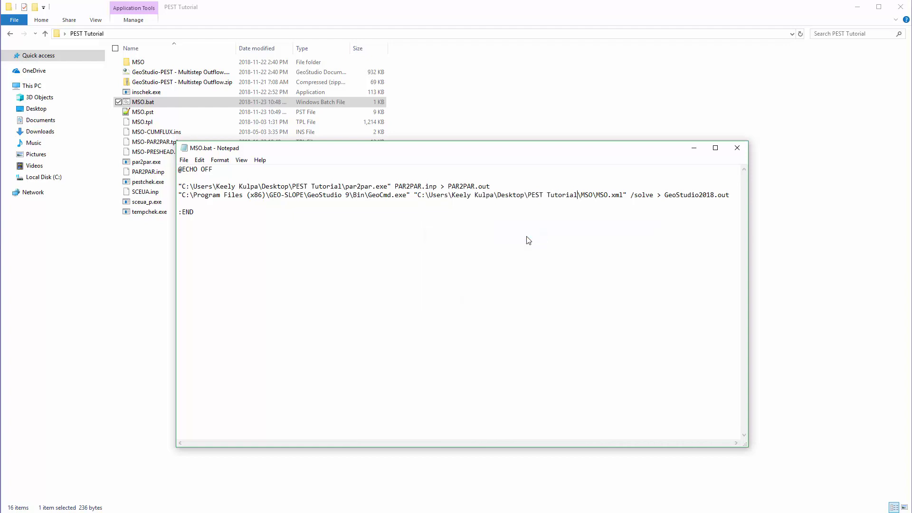
{"action": "left_click", "coordinate": [185, 161]}
- Save MSO.bat, then open MSO.pst from PEST Tutorial with All Files listed
{"action": "left_click", "coordinate": [193, 192]}
{"action": "left_click", "coordinate": [183, 161]}
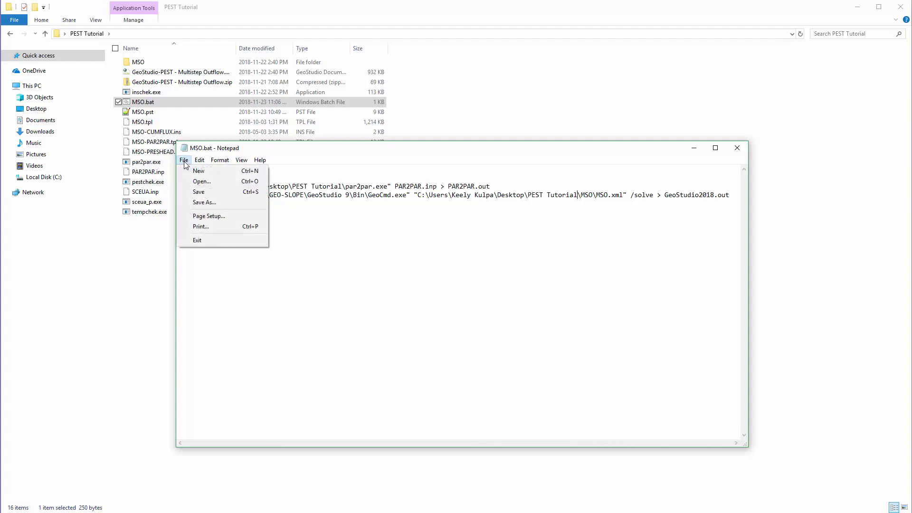
{"action": "left_click", "coordinate": [198, 182]}
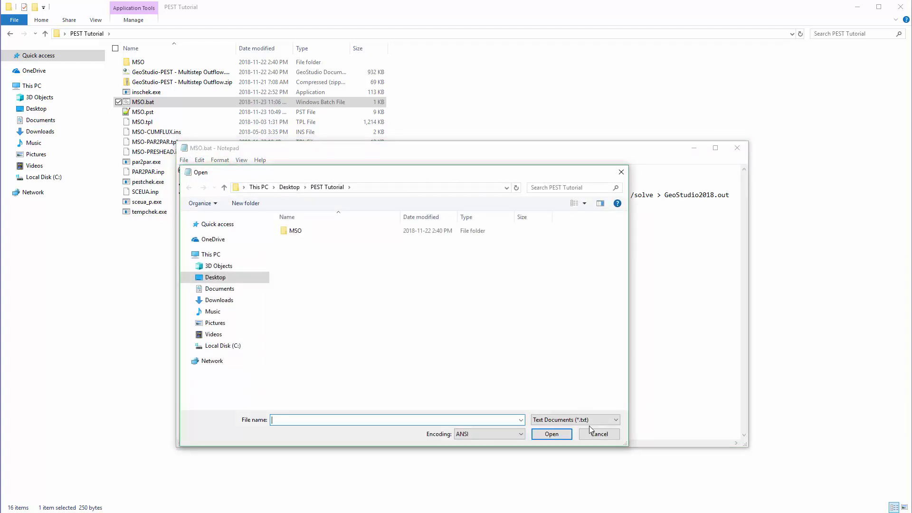
{"action": "left_click", "coordinate": [593, 420]}
{"action": "left_click", "coordinate": [588, 435]}
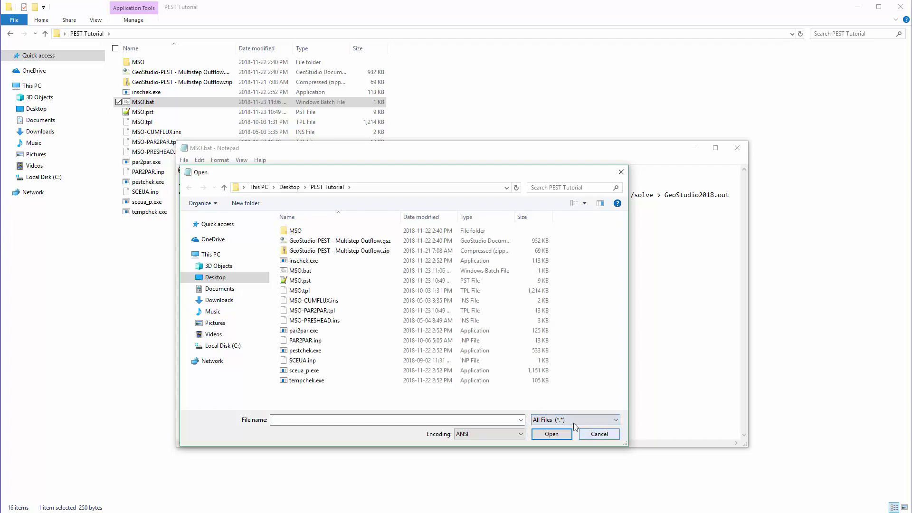
{"action": "left_click", "coordinate": [345, 281]}
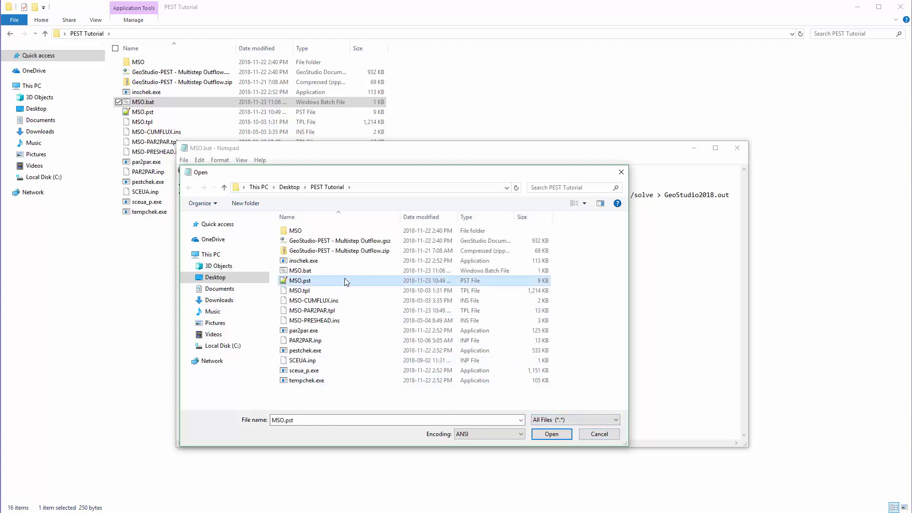
{"action": "left_click", "coordinate": [556, 436]}
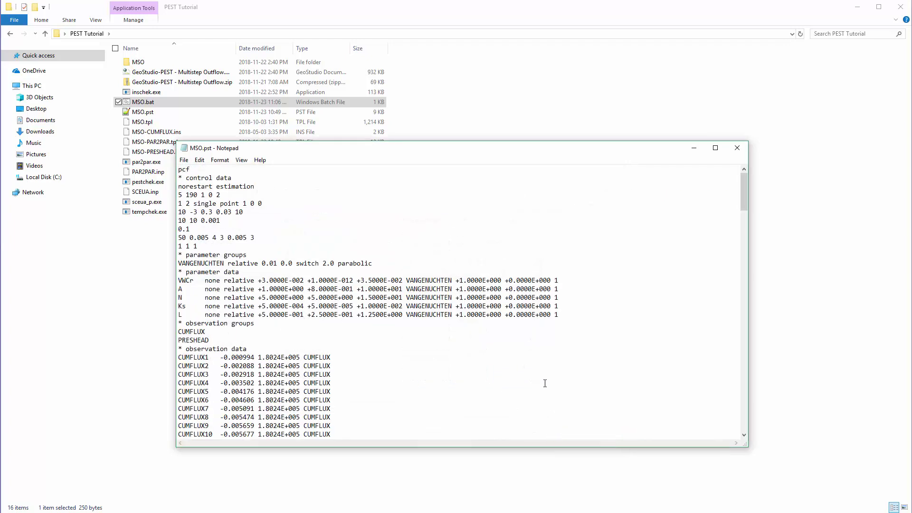
- Paste the local PEST Tutorial path into the PAR2PAR.tpl, MSO-CUMFLUX.ins and MSO-PRESHEAD.ins lines
{"action": "left_click_drag", "start_coordinate": [745, 181], "coordinate": [745, 397]}
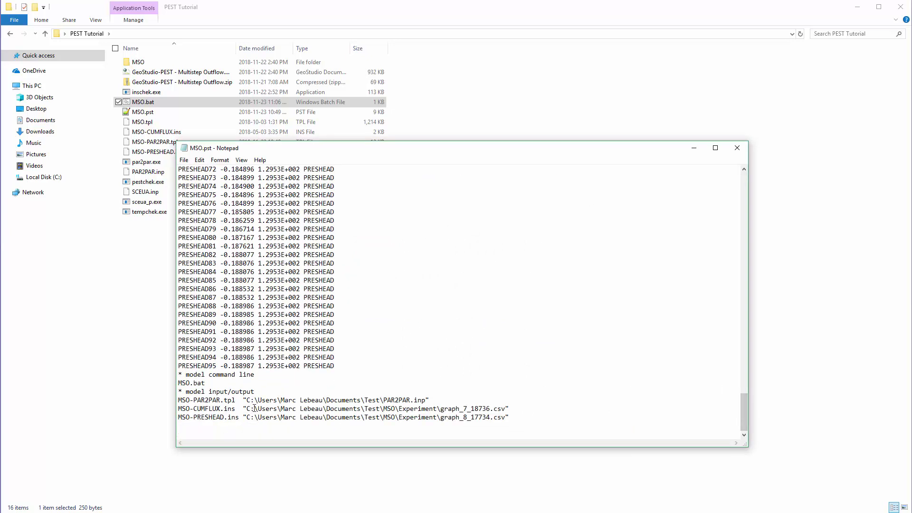
{"action": "left_click_drag", "start_coordinate": [260, 398], "coordinate": [380, 402]}
{"action": "right_click", "coordinate": [376, 402]}
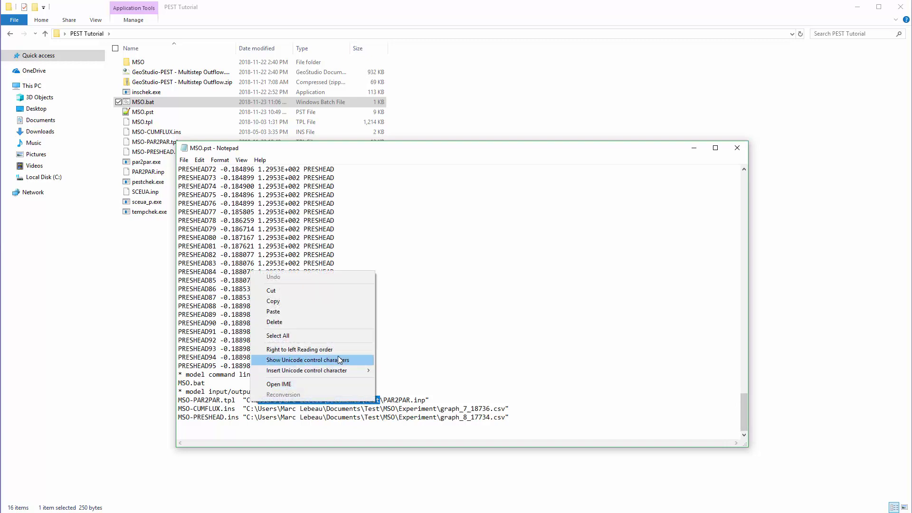
{"action": "left_click", "coordinate": [326, 315]}
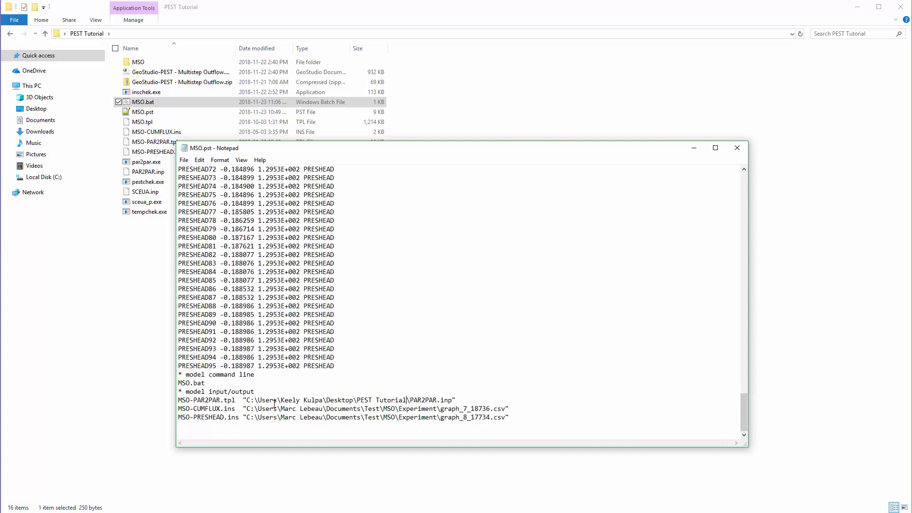
{"action": "left_click_drag", "start_coordinate": [260, 408], "coordinate": [383, 409]}
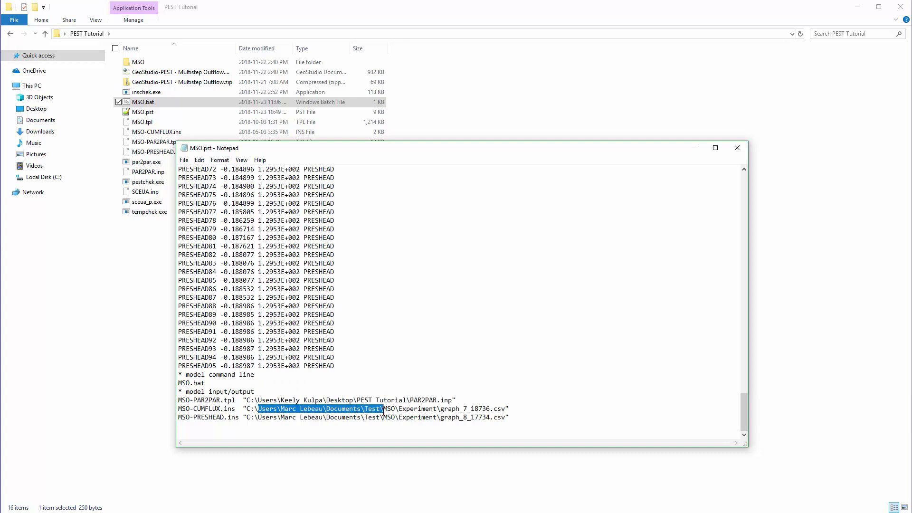
{"action": "right_click", "coordinate": [380, 409]}
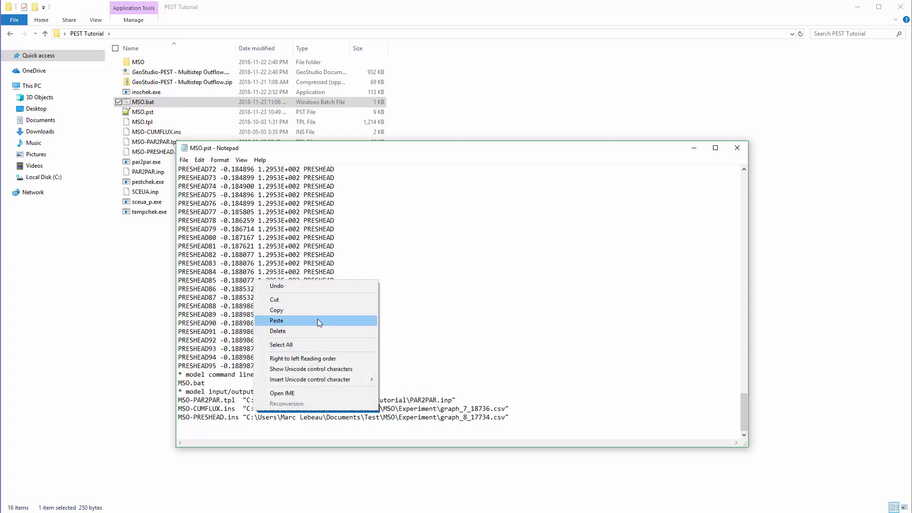
{"action": "left_click", "coordinate": [319, 322]}
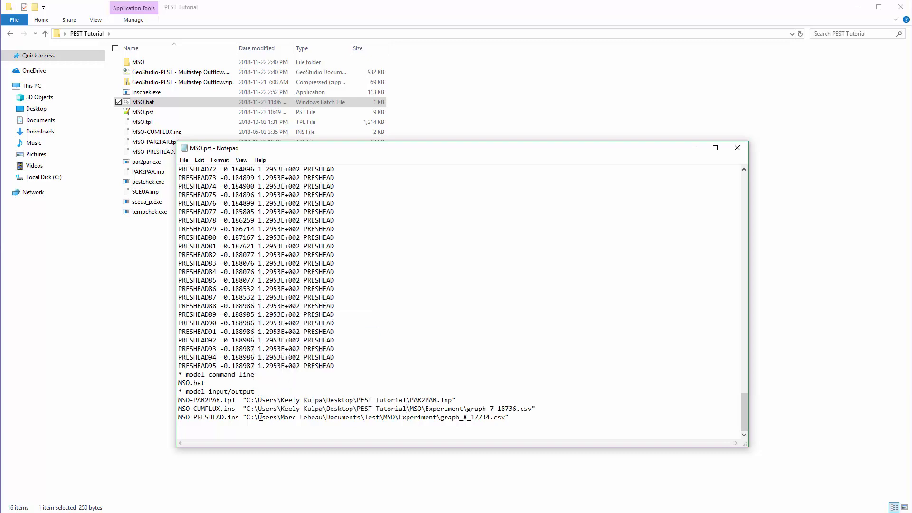
{"action": "left_click_drag", "start_coordinate": [261, 417], "coordinate": [381, 416]}
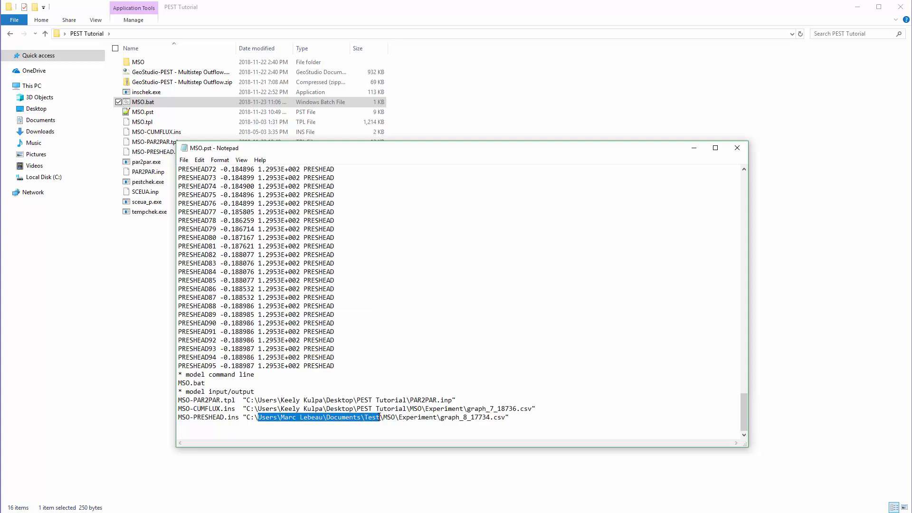
{"action": "right_click", "coordinate": [379, 417]}
{"action": "left_click", "coordinate": [330, 328]}
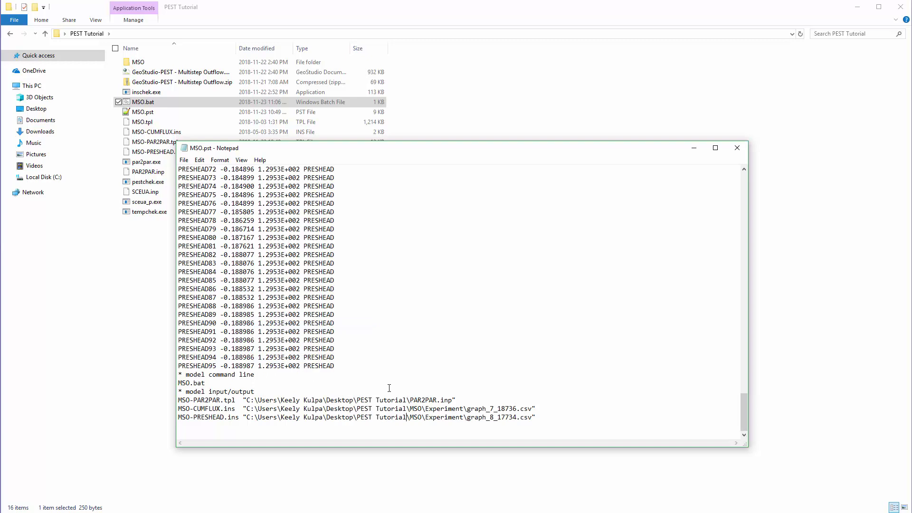
- Save MSO.pst and begin opening another file
{"action": "left_click", "coordinate": [184, 160]}
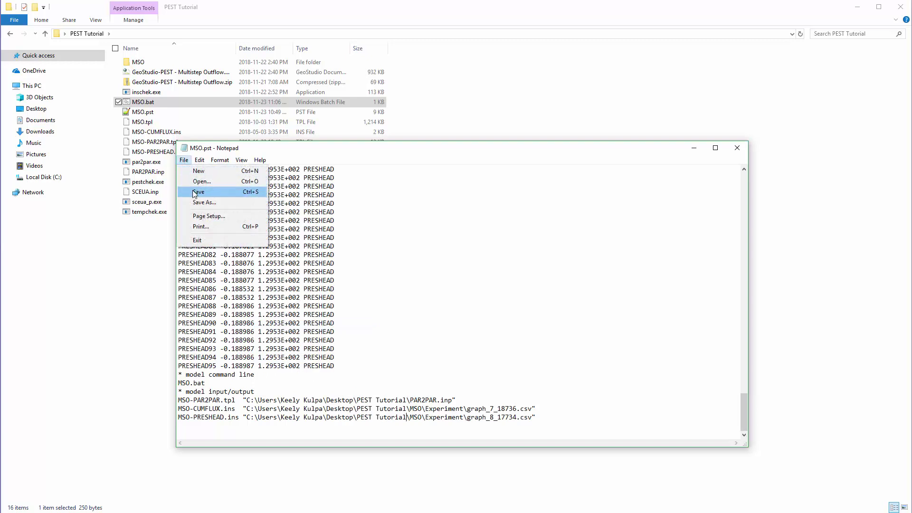
{"action": "left_click", "coordinate": [197, 193]}
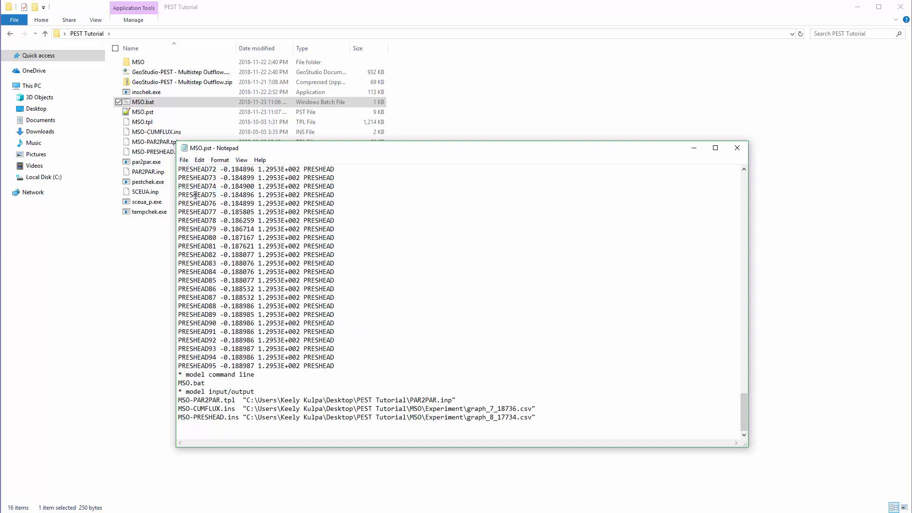
{"action": "left_click", "coordinate": [184, 161]}
{"action": "left_click", "coordinate": [196, 181]}
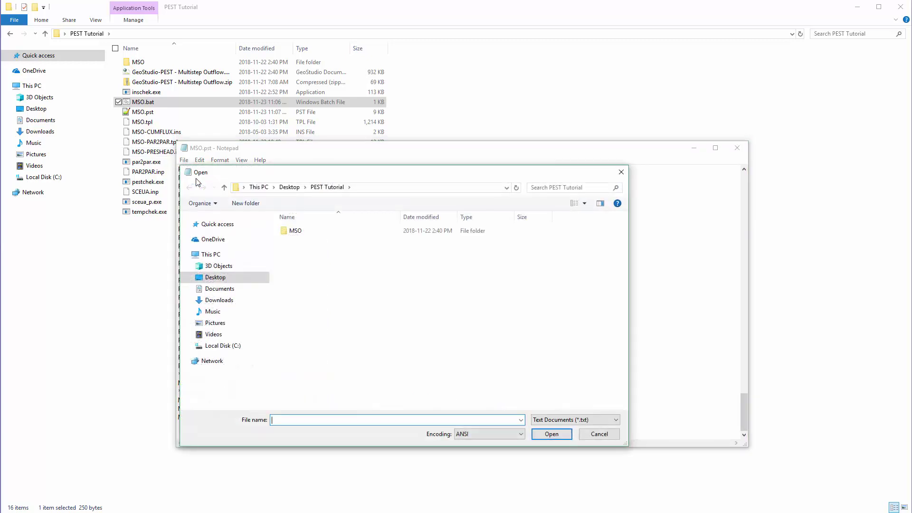
- Open MSO-PAR2PAR.tpl in Notepad with All Files listed
{"action": "left_click", "coordinate": [569, 420]}
{"action": "left_click", "coordinate": [551, 436]}
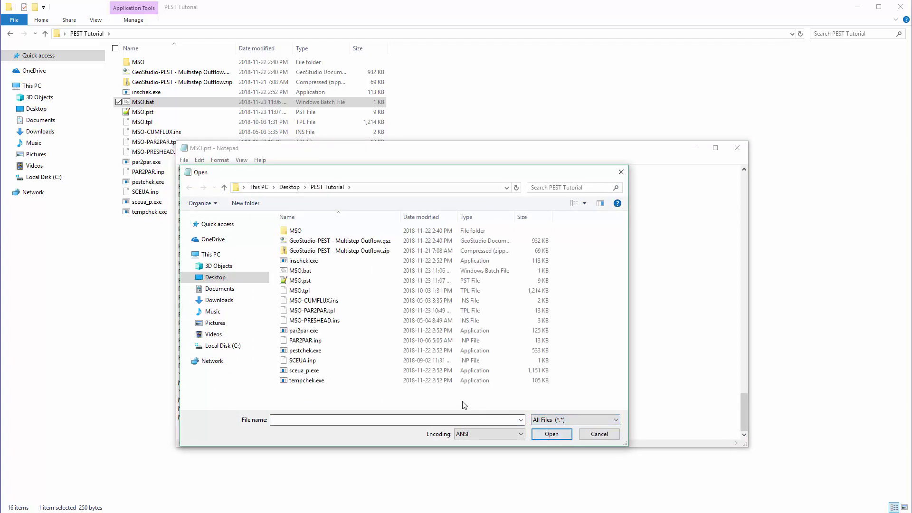
{"action": "left_click", "coordinate": [353, 311]}
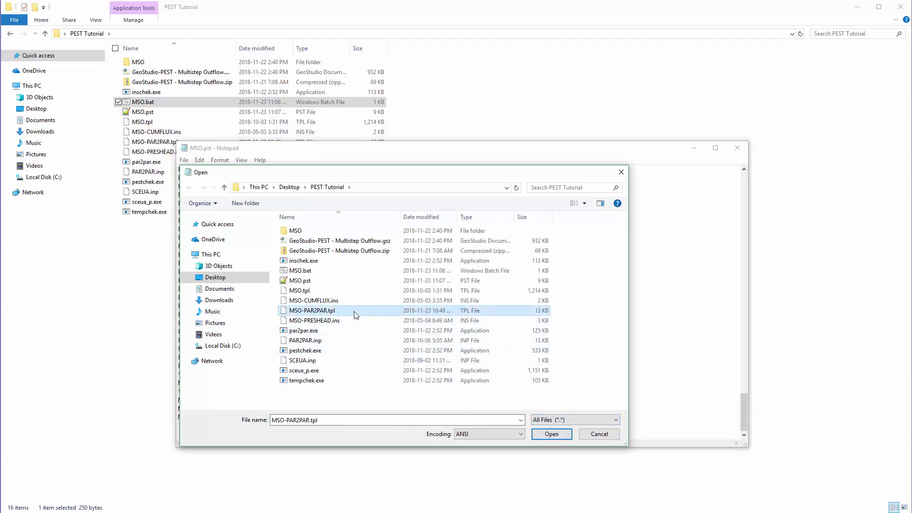
{"action": "left_click", "coordinate": [552, 434]}
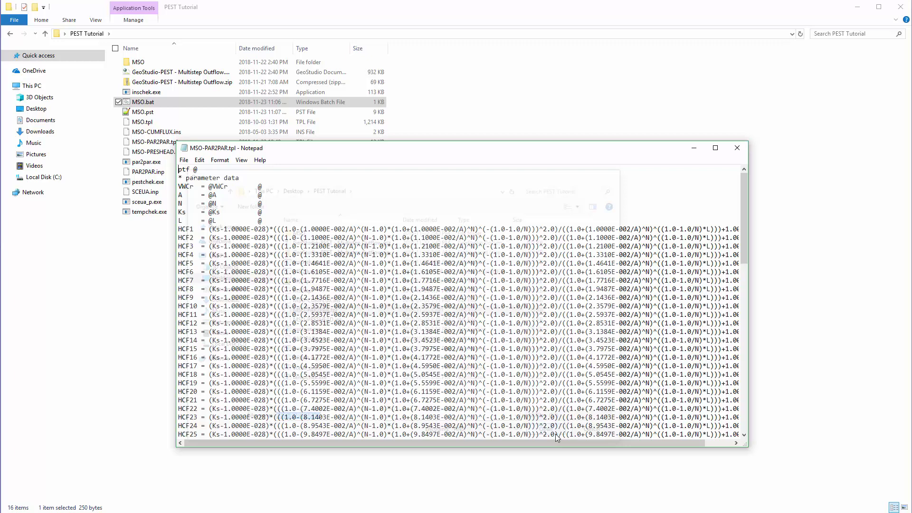
- Paste the local PEST Tutorial path into the MSO.tpl line, save, and close Notepad
{"action": "left_click_drag", "start_coordinate": [744, 214], "coordinate": [746, 397]}
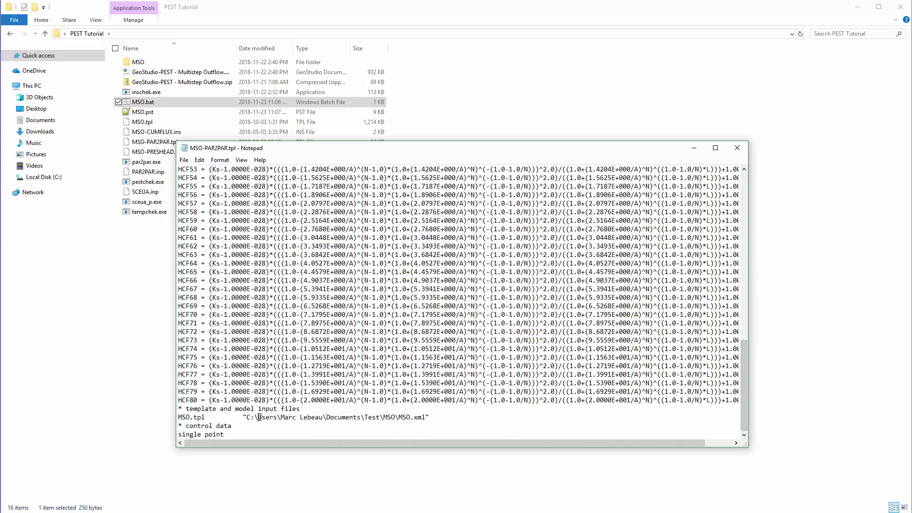
{"action": "left_click_drag", "start_coordinate": [259, 417], "coordinate": [373, 418]}
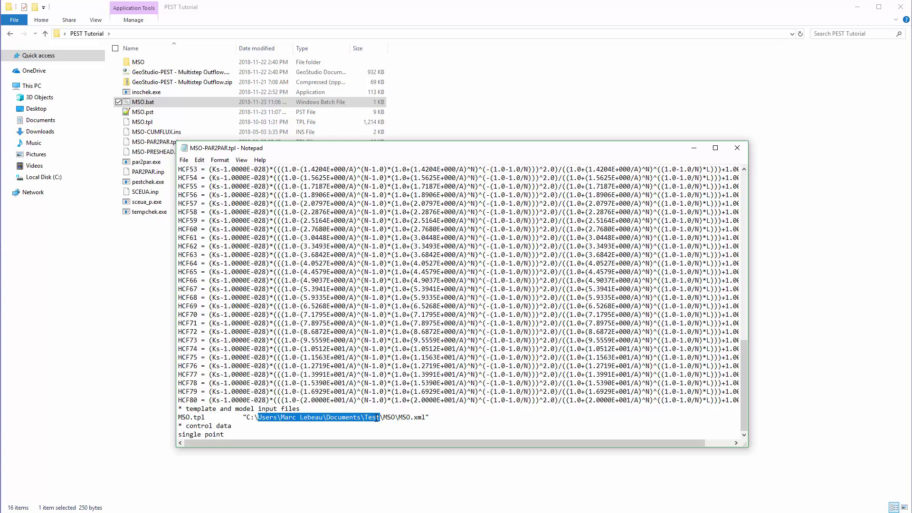
{"action": "right_click", "coordinate": [376, 418]}
{"action": "left_click", "coordinate": [349, 327]}
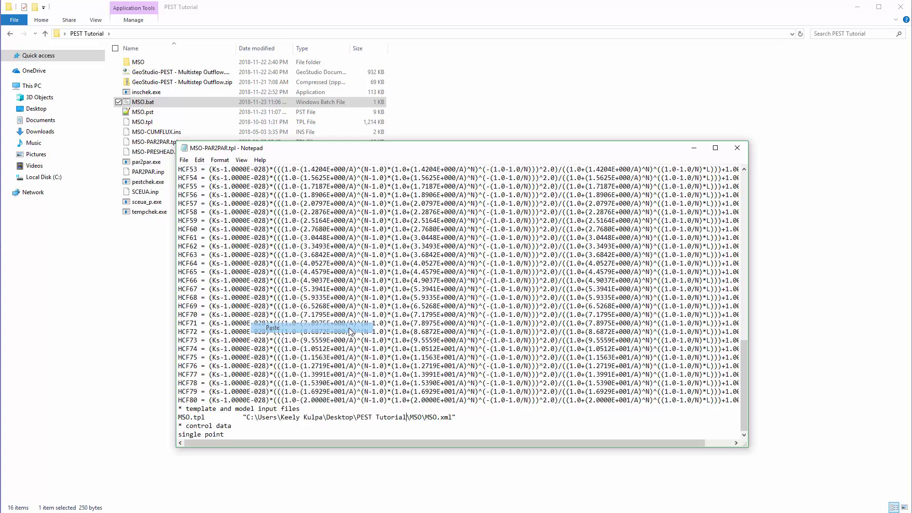
{"action": "left_click", "coordinate": [184, 161]}
{"action": "left_click", "coordinate": [199, 193]}
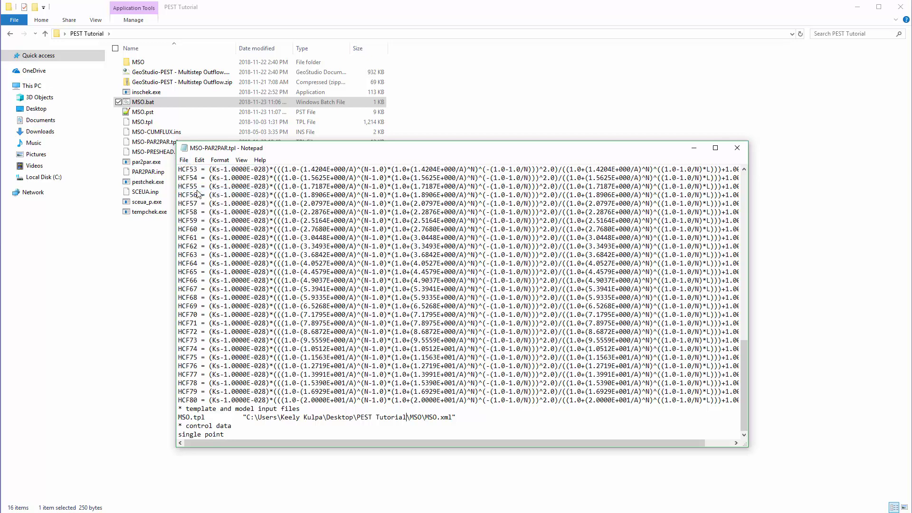
{"action": "left_click", "coordinate": [737, 148]}
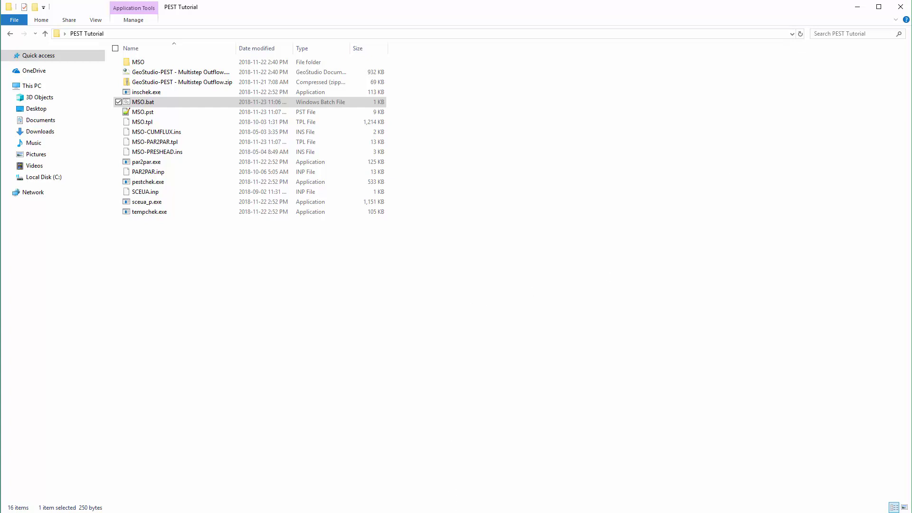
- Open Command Prompt, cd into the Desktop PEST Tutorial folder, and begin typing pestchek
{"action": "left_click", "coordinate": [444, 511]}
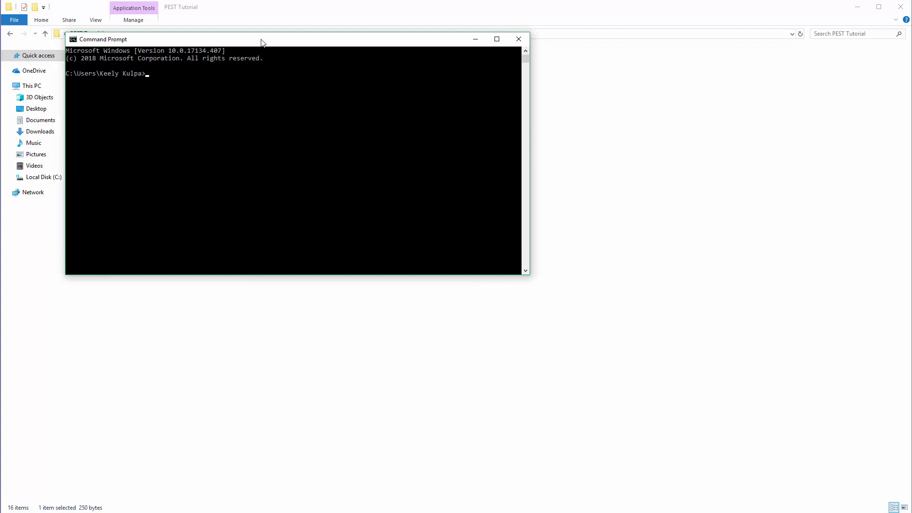
{"action": "left_click_drag", "start_coordinate": [262, 42], "coordinate": [383, 185]}
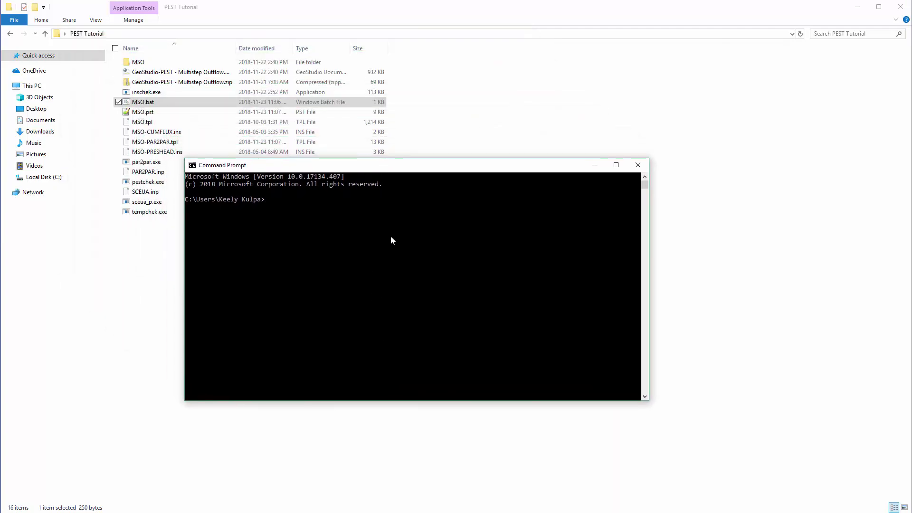
{"action": "type", "text": "cd\\"}
{"action": "right_click", "coordinate": [267, 166]}
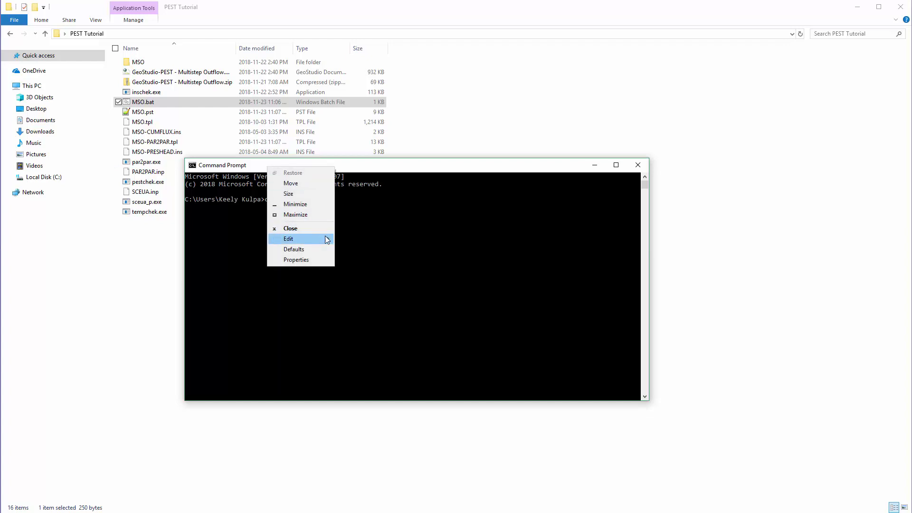
{"action": "mouse_move", "coordinate": [327, 240]}
{"action": "left_click", "coordinate": [354, 259]}
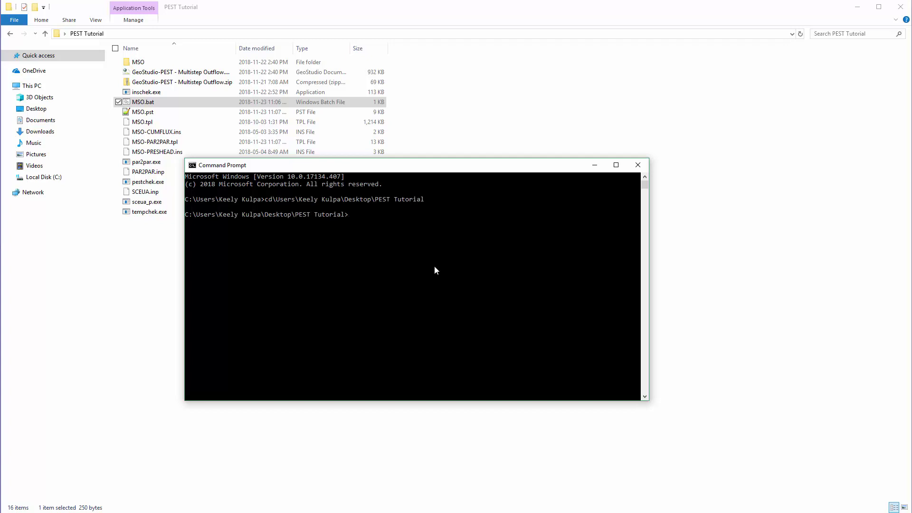
{"action": "type", "text": "pestch"}
{"action": "type", "text": "ek"}
- Check the control file with pestchek mso.pst
{"action": "type", "text": "mox"}
{"action": "type", "text": "."}
{"action": "key", "text": "BackSpace"}
{"action": "key", "text": "BackSpace"}
{"action": "key", "text": "BackSpace"}
{"action": "type", "text": "so.pst"}
{"action": "key", "text": "Return"}
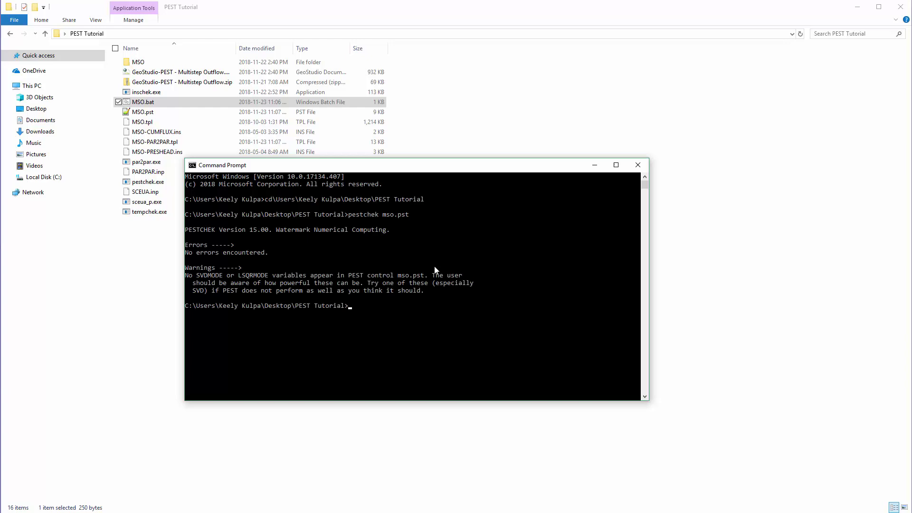
- Check templates MSO-PAR2PAR.tpl and MSO.tpl with tempchek, confirming 5 and 83 parameters
{"action": "type", "text": "tempchek MSO-PAR2PAR.tpl"}
{"action": "key", "text": "Return"}
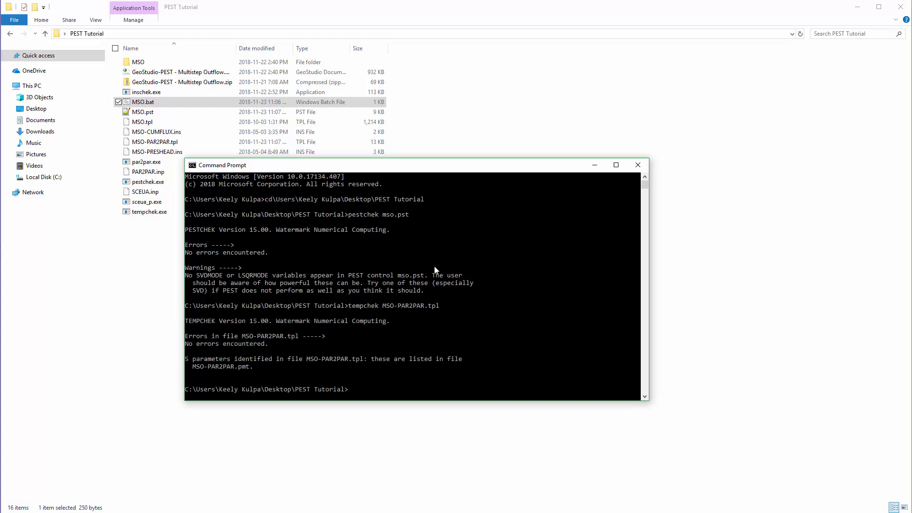
{"action": "type", "text": "temp"}
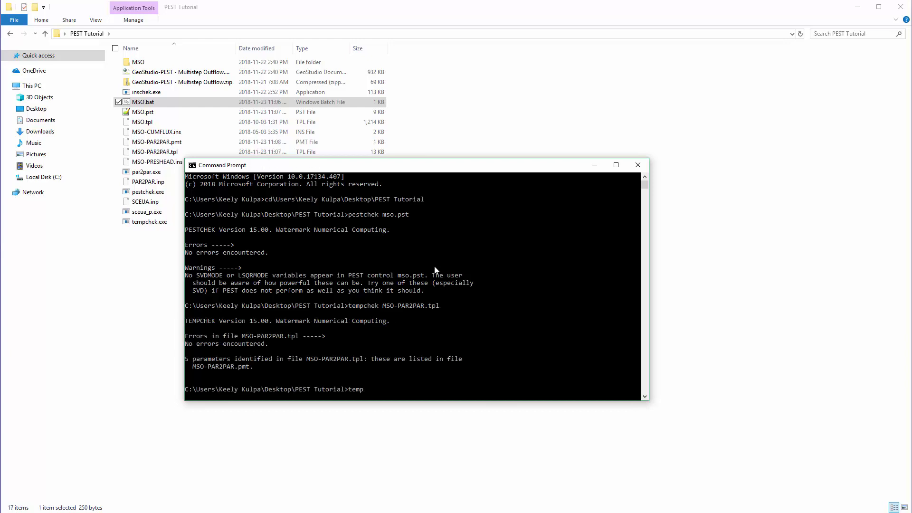
{"action": "type", "text": "chek MSO.tpl"}
{"action": "key", "text": "Return"}
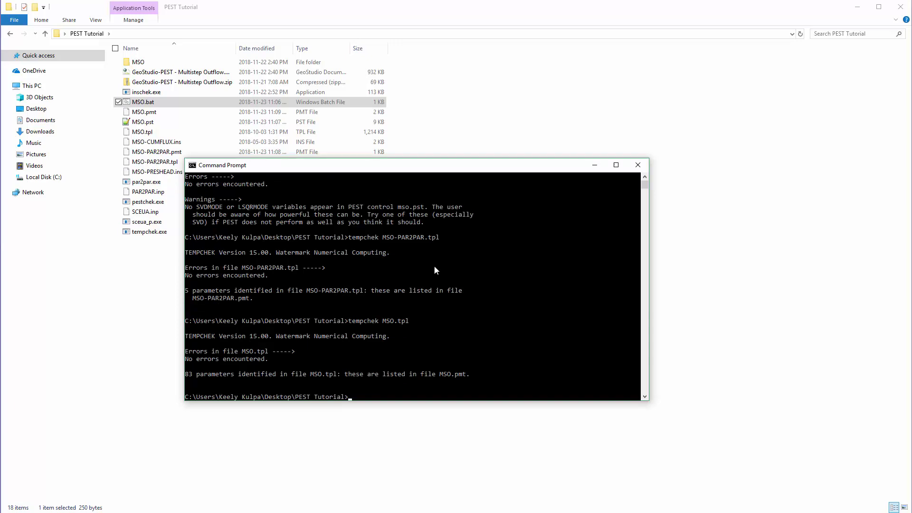
- Run inschek on MSO-CUMFLUX.ins and MSO-PRESHEAD.ins, each reading 95 observations error-free
{"action": "type", "text": "inschek MSO-CUMFLUX.ins"}
{"action": "key", "text": "Return"}
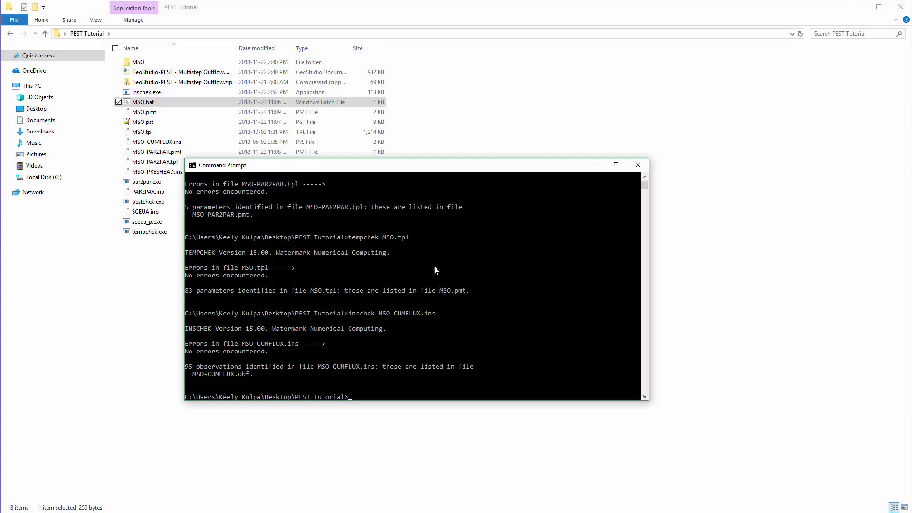
{"action": "type", "text": "insch"}
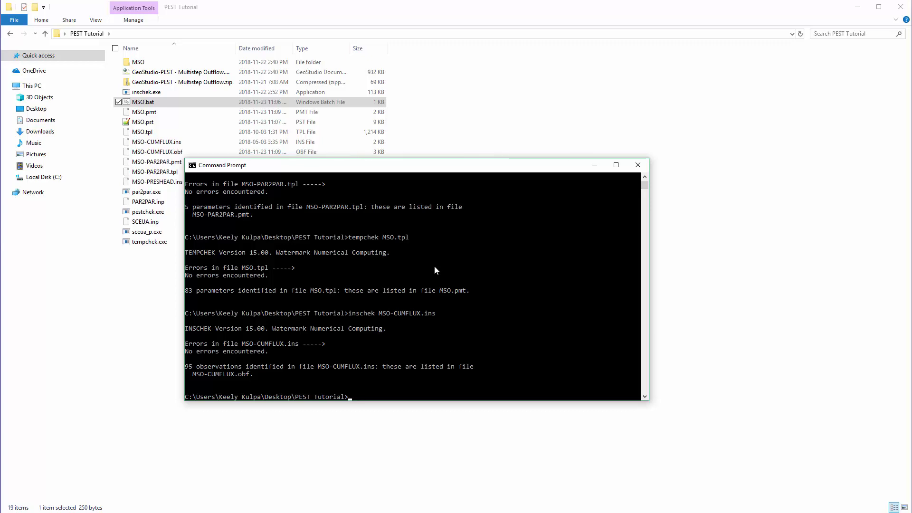
{"action": "type", "text": "ek MSO-PRESHEAD.ins"}
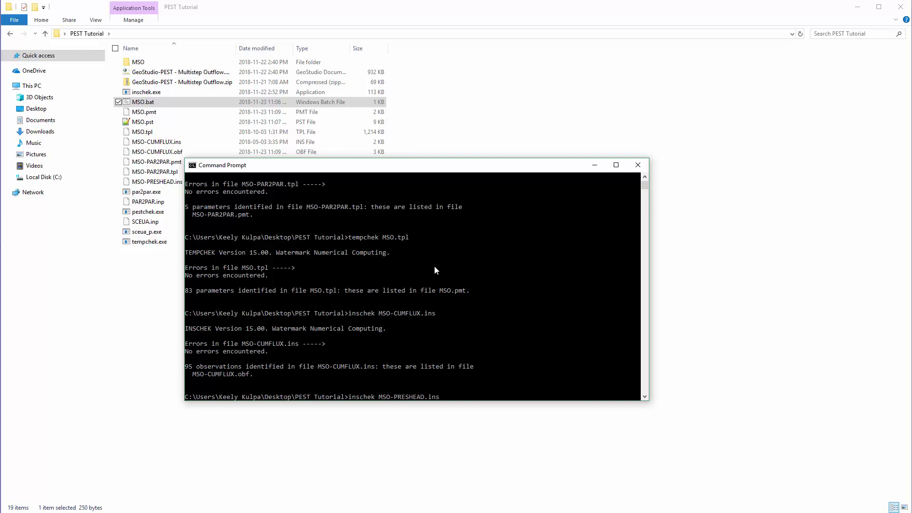
{"action": "key", "text": "Return"}
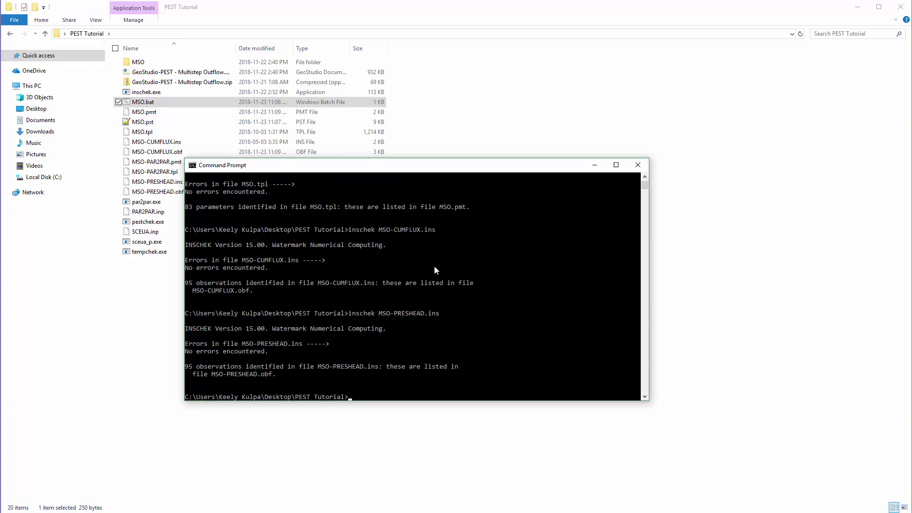
- Run sceua_p MSO.pst < SCEUA.inp to begin the 45 random SCE model runs
{"action": "type", "text": "sceua_p MSO.pst < SCEUA.inp"}
{"action": "key", "text": "Return"}
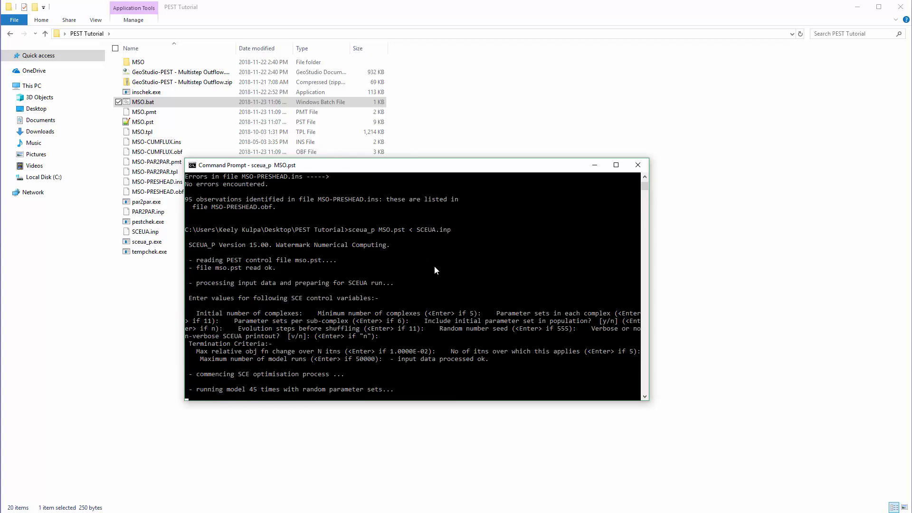